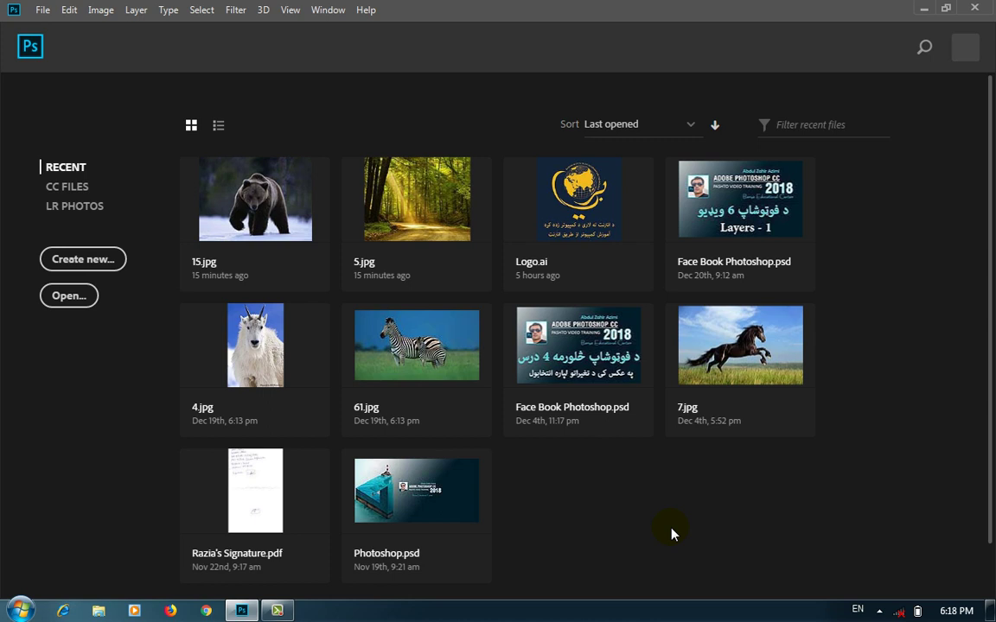
# Open 5.jpg from Recent files, then open the bear photo 15.jpg
pyautogui.click(394, 203)
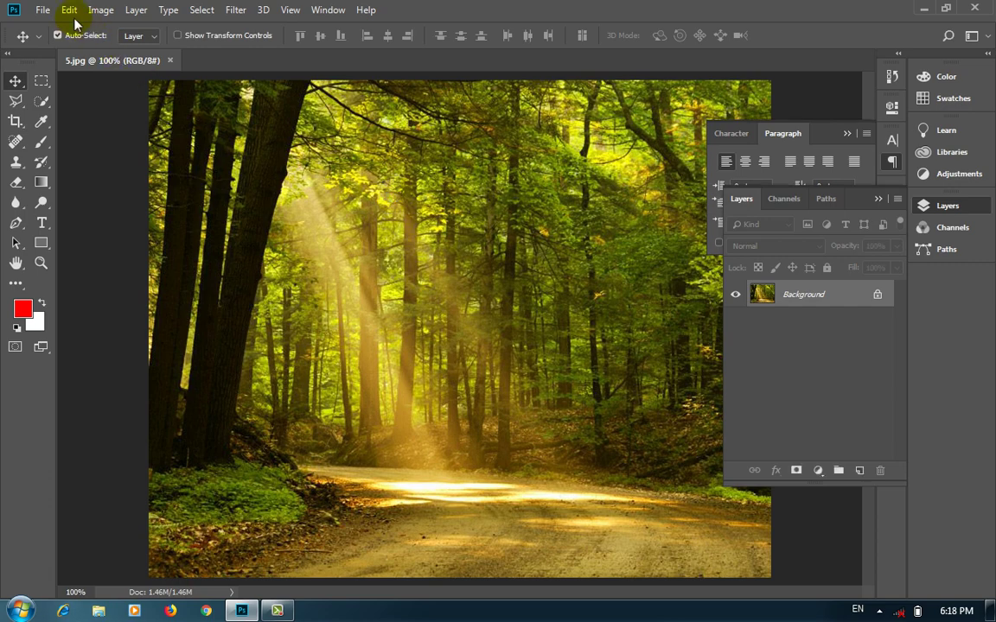
pyautogui.click(45, 11)
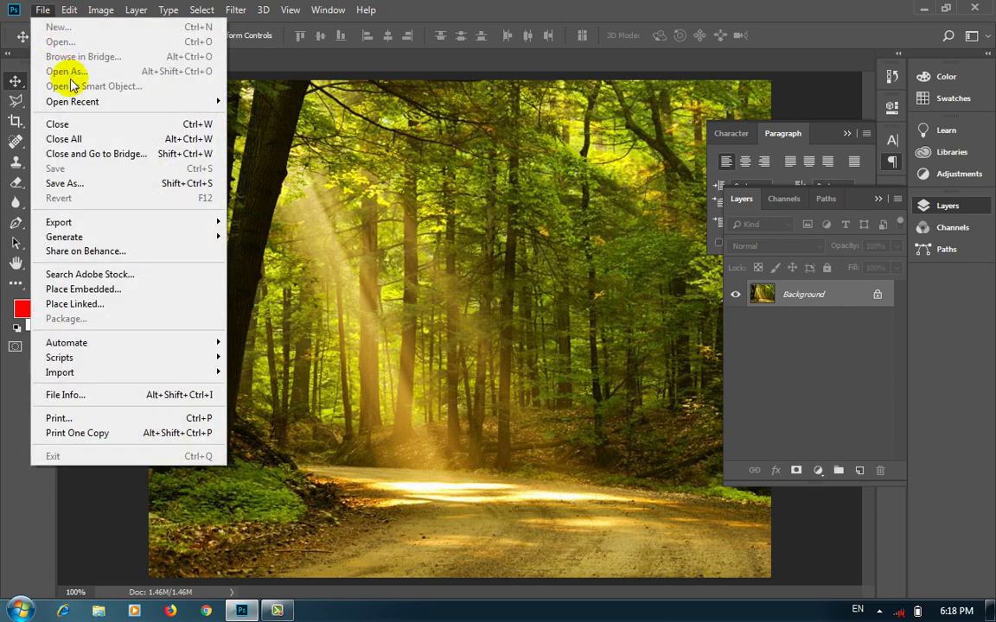
pyautogui.click(43, 10)
pyautogui.click(44, 11)
pyautogui.click(60, 42)
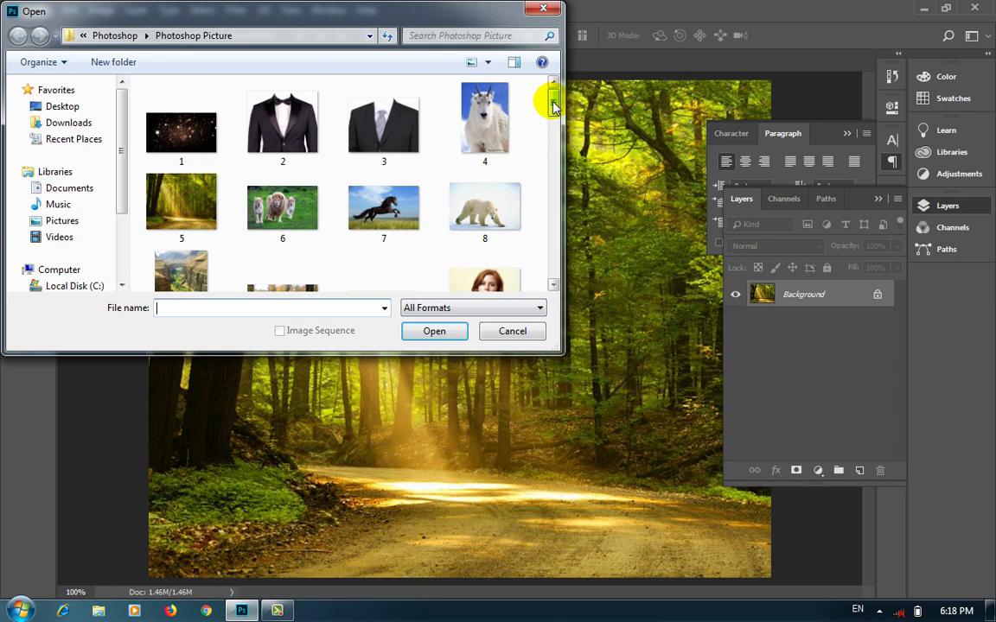
pyautogui.moveTo(553, 104); pyautogui.dragTo(551, 122)
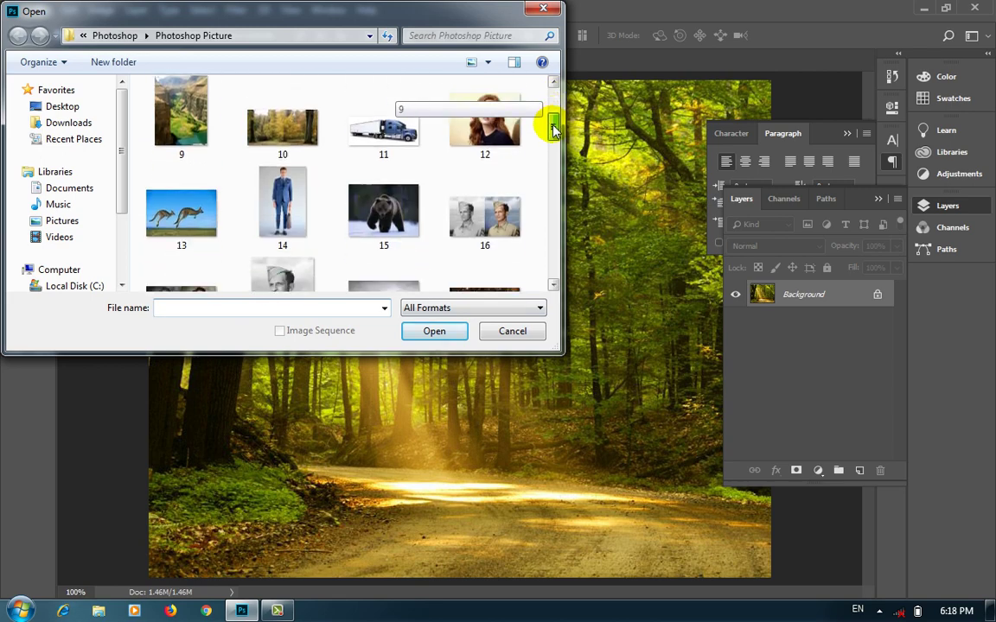
pyautogui.doubleClick(382, 206)
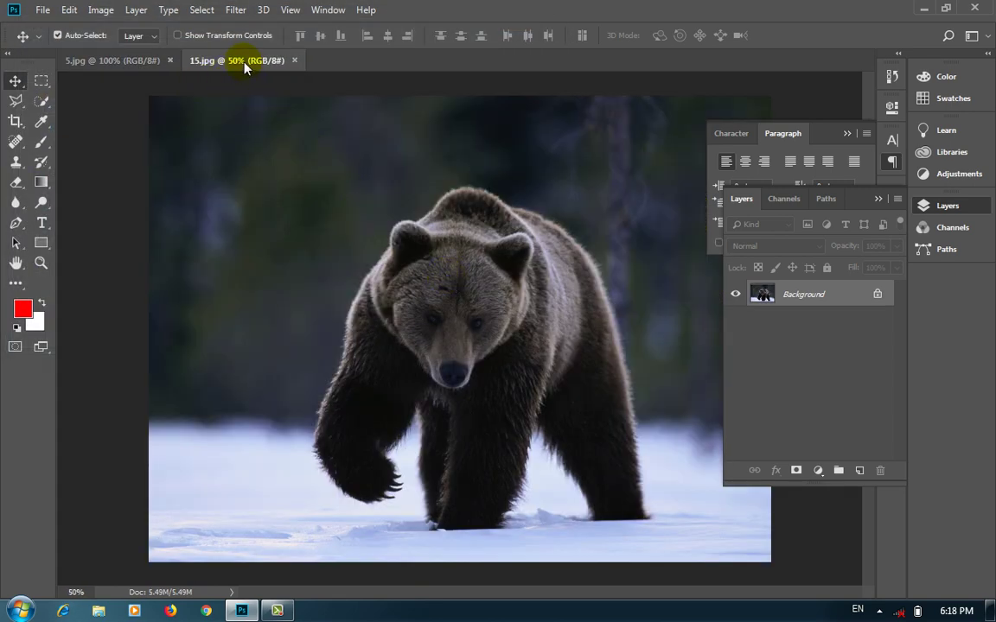
# Copy the bear from 15.jpg into 5.jpg as Layer 1 and shift it right and down
pyautogui.moveTo(245, 69); pyautogui.dragTo(412, 109)
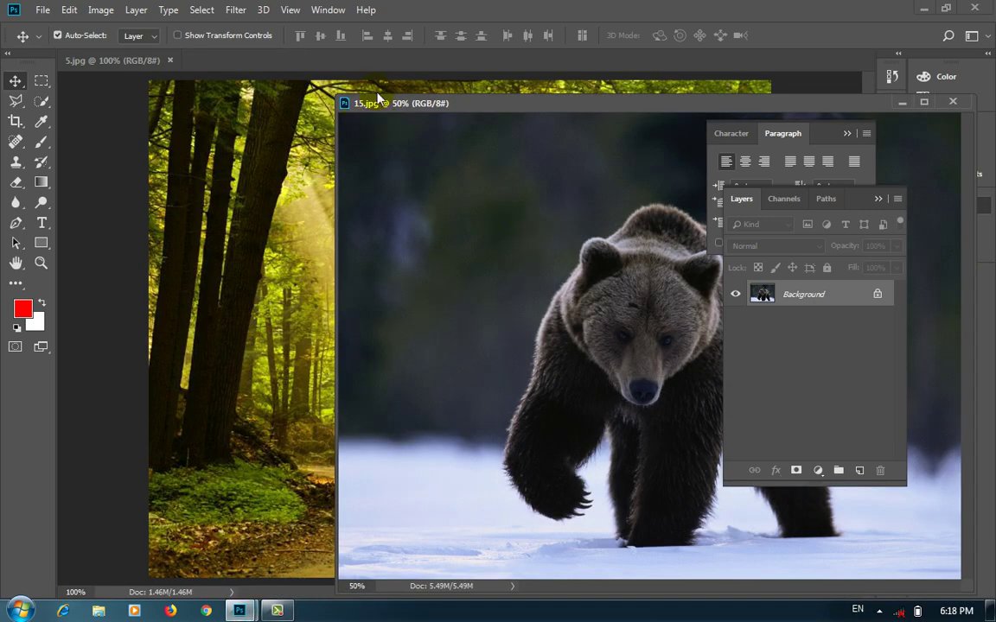
pyautogui.moveTo(481, 216); pyautogui.dragTo(293, 230)
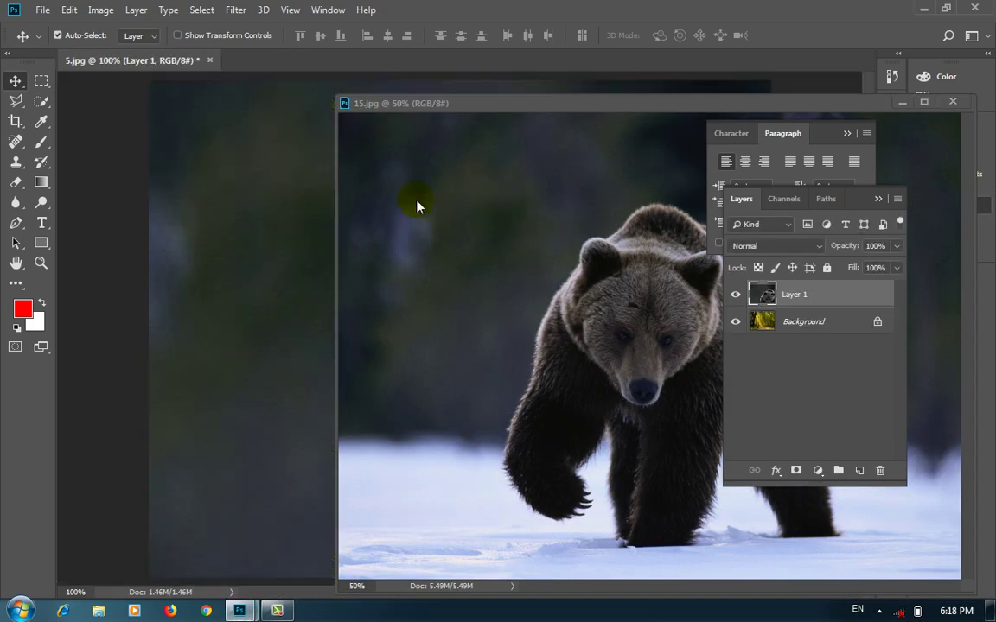
pyautogui.moveTo(398, 103); pyautogui.dragTo(292, 57)
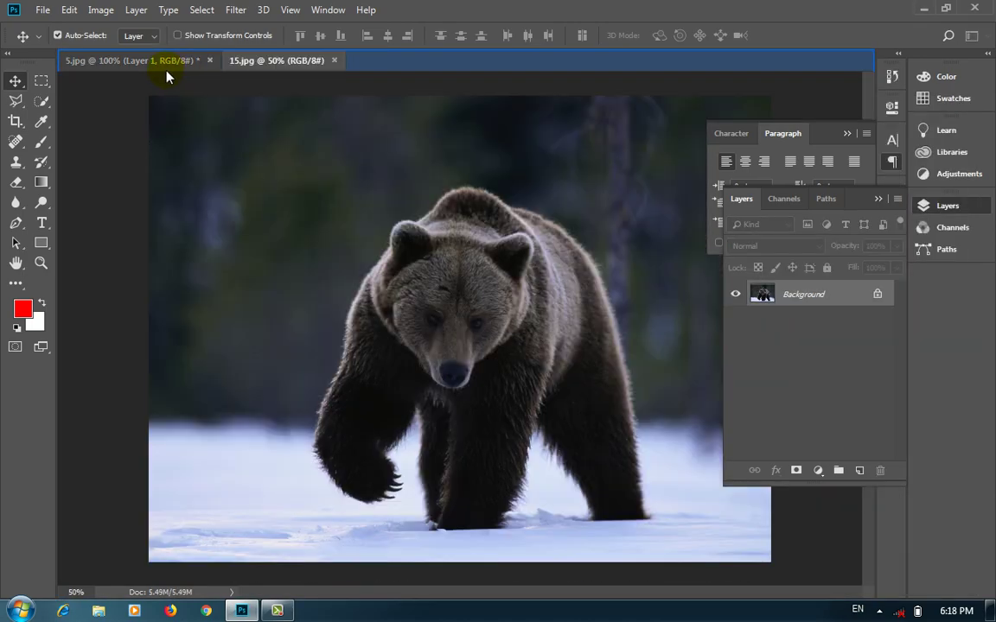
pyautogui.click(160, 62)
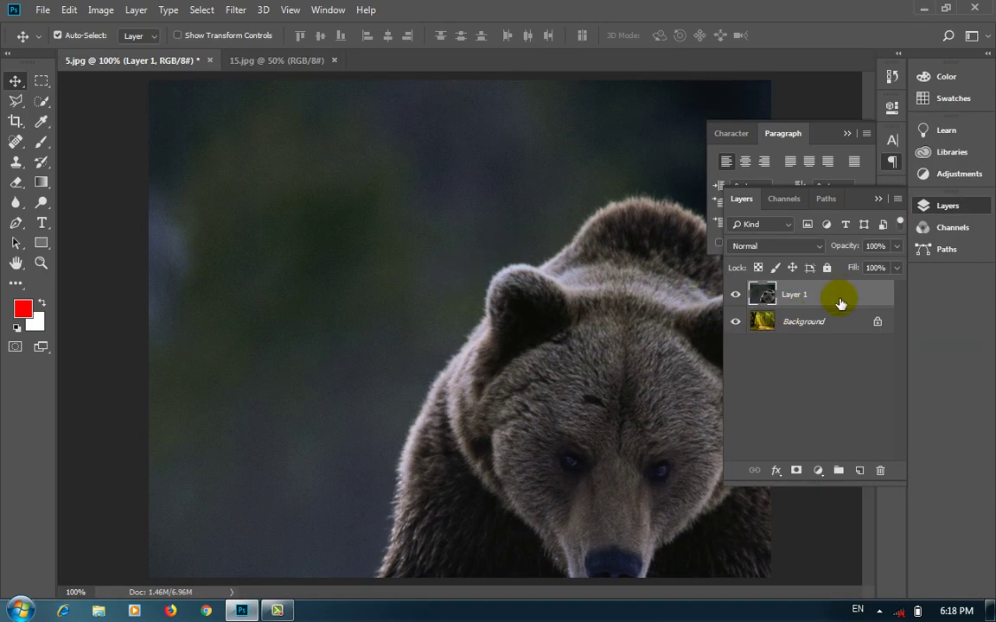
pyautogui.click(847, 133)
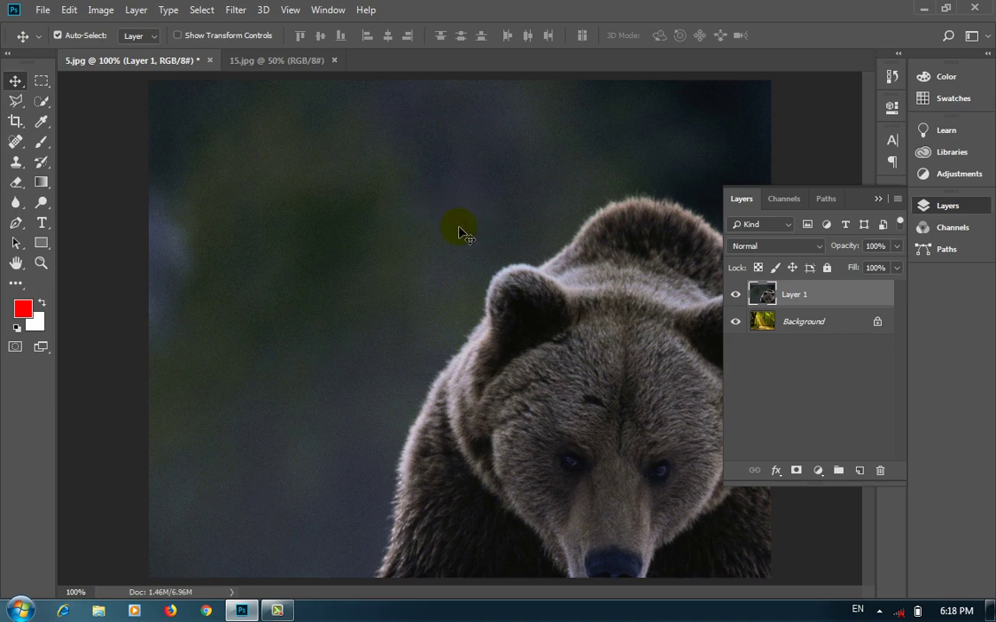
pyautogui.moveTo(463, 232); pyautogui.dragTo(505, 335)
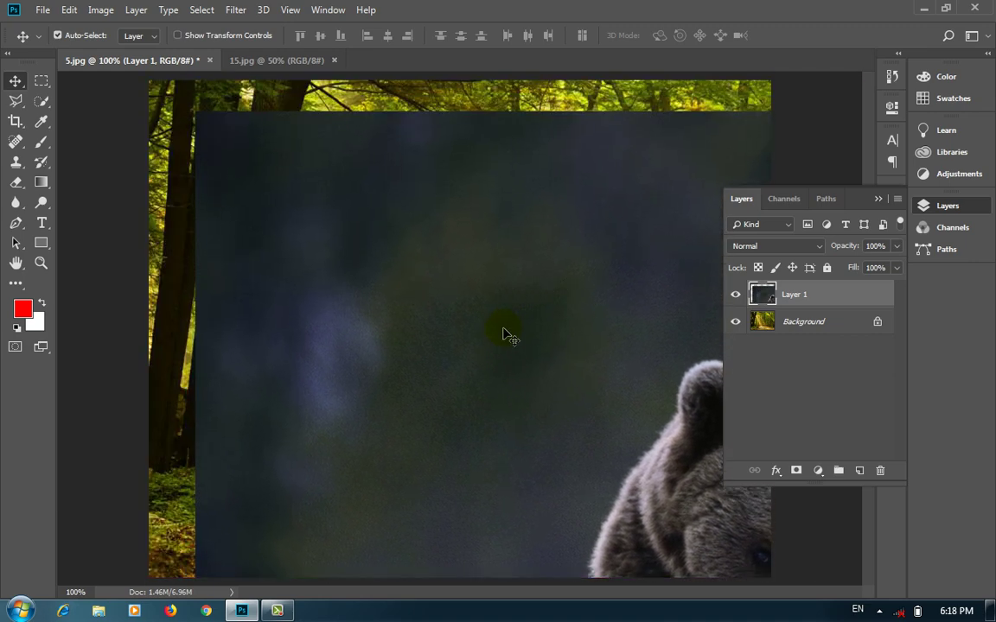
# Scale the bear layer to about 22% with Ctrl+T and move it onto the road near the bottom
pyautogui.hotkey('ctrl', 't')
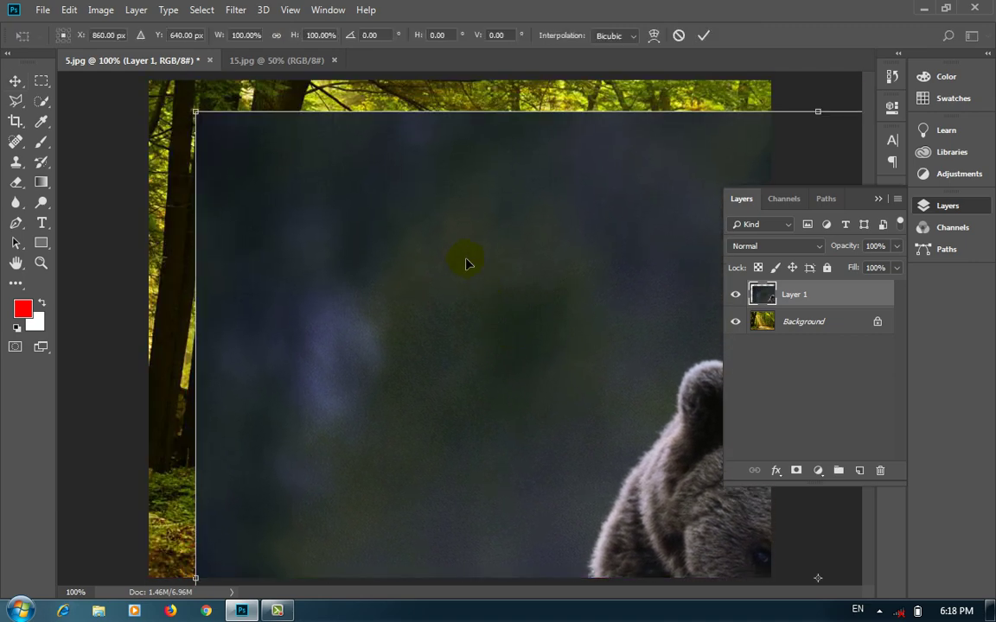
pyautogui.moveTo(205, 127); pyautogui.dragTo(592, 419)
pyautogui.moveTo(395, 242); pyautogui.dragTo(421, 218)
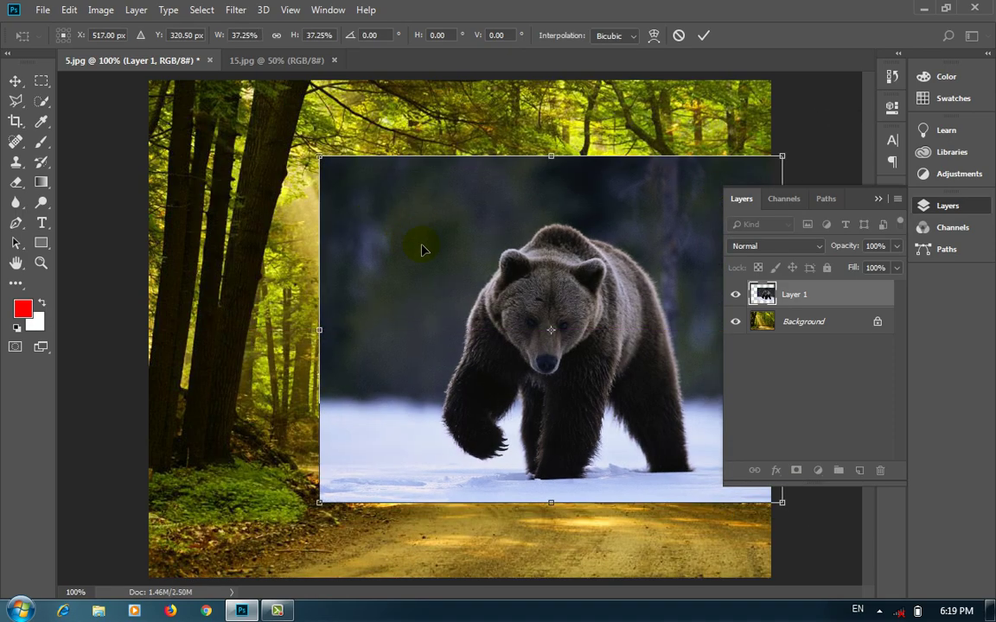
pyautogui.moveTo(321, 158); pyautogui.dragTo(351, 201)
pyautogui.hotkey('ctrl', 'z')
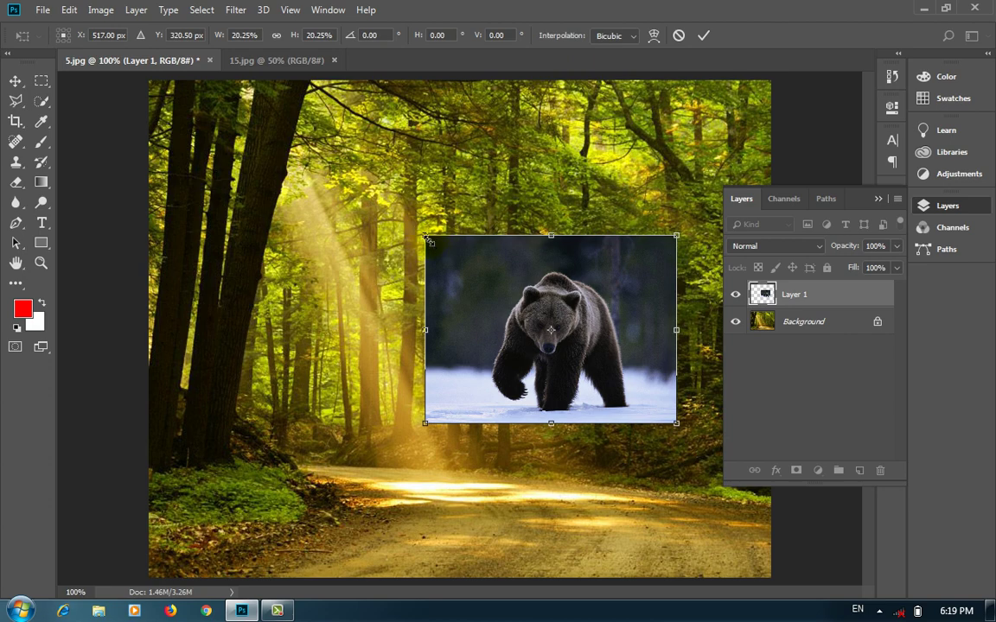
pyautogui.moveTo(428, 238); pyautogui.dragTo(409, 227)
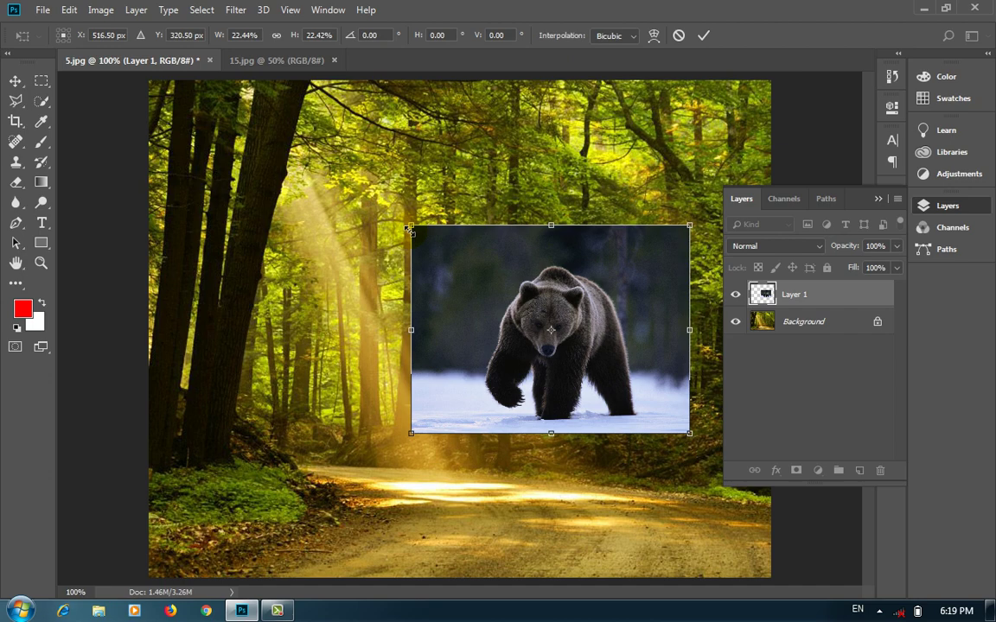
pyautogui.press('Return')
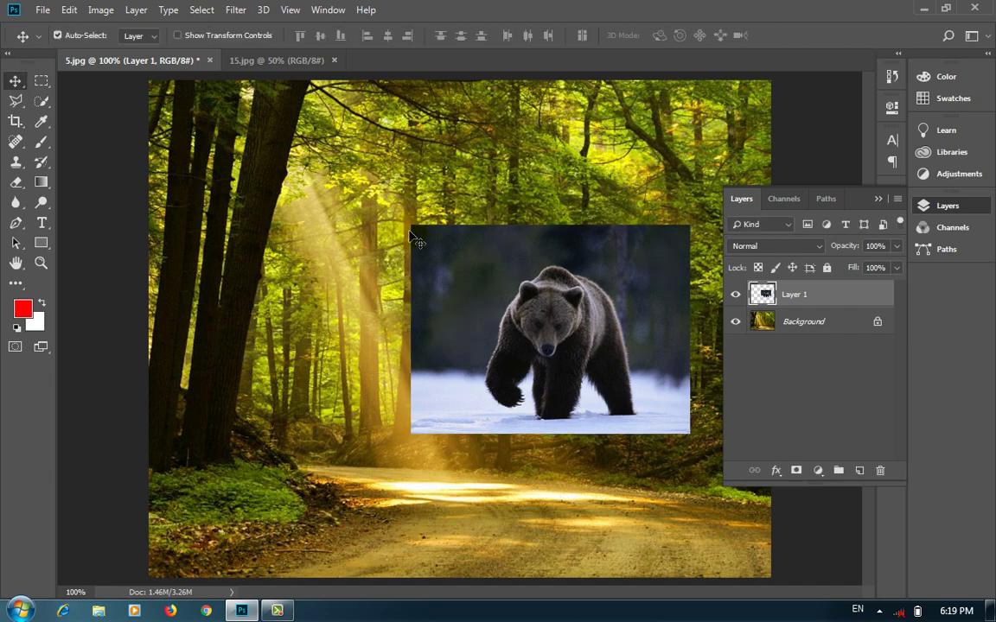
pyautogui.moveTo(582, 354); pyautogui.dragTo(520, 477)
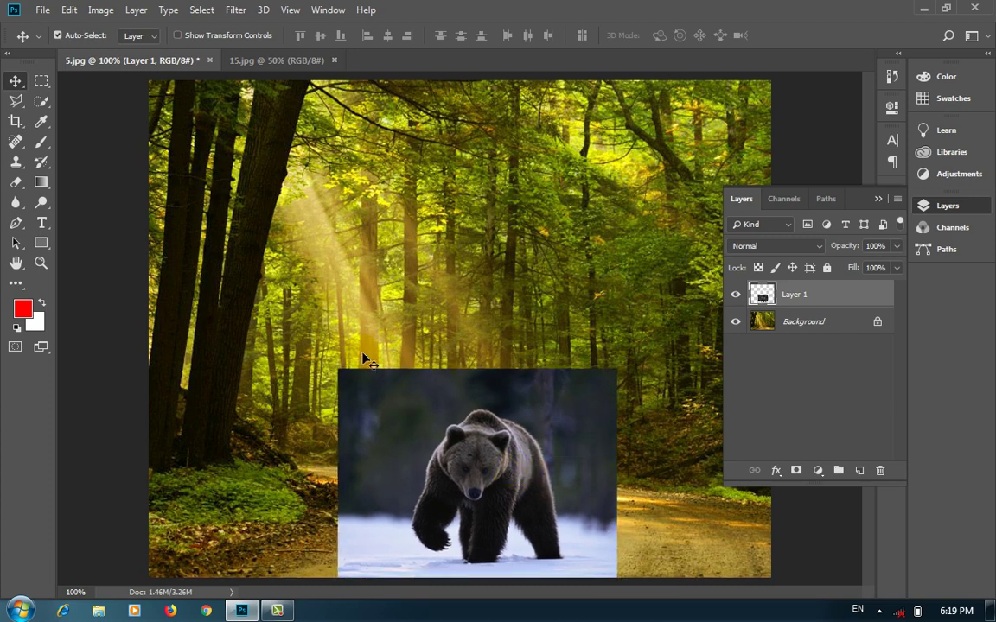
# Select the dark and snowy backdrop around the bear with the Quick Selection Tool
pyautogui.click(46, 110)
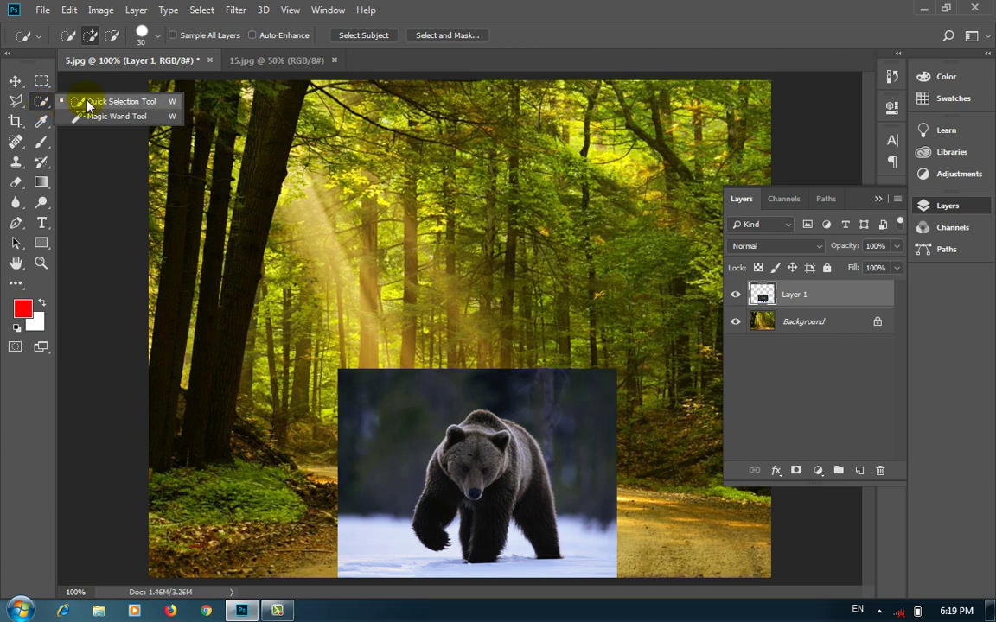
pyautogui.click(87, 105)
pyautogui.moveTo(583, 483)
pyautogui.mouseDown()
pyautogui.moveTo(583, 419)
pyautogui.moveTo(494, 393)
pyautogui.mouseUp()
pyautogui.moveTo(431, 392)
pyautogui.mouseDown()
pyautogui.moveTo(373, 562)
pyautogui.moveTo(375, 533)
pyautogui.moveTo(385, 556)
pyautogui.moveTo(438, 568)
pyautogui.moveTo(574, 557)
pyautogui.moveTo(611, 525)
pyautogui.mouseUp()
# Delete the selected backdrop, deselect, and erase the leftover faint edge line
pyautogui.press('Delete')
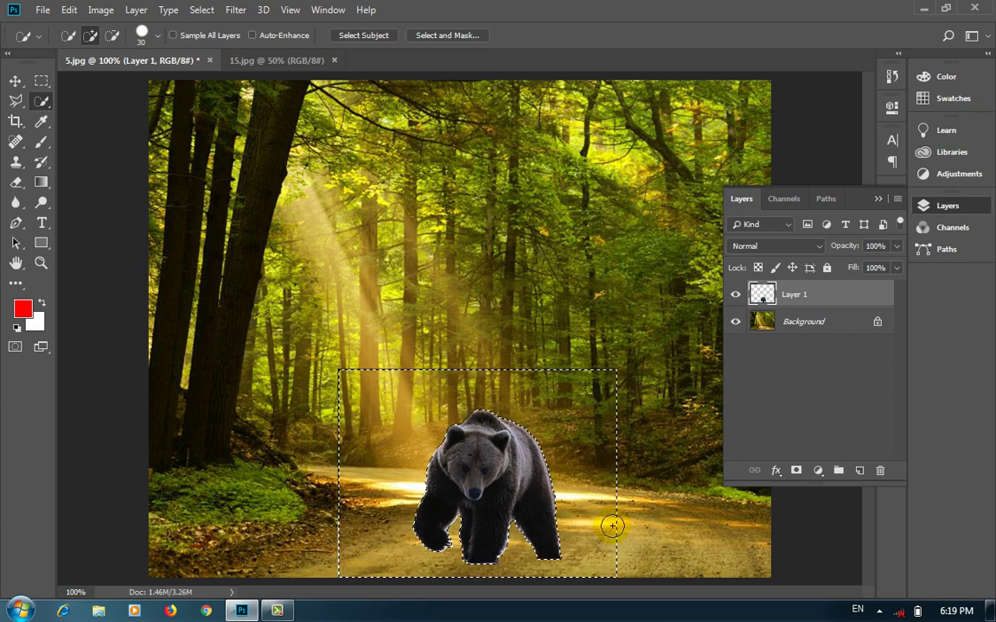
pyautogui.hotkey('ctrl', 'd')
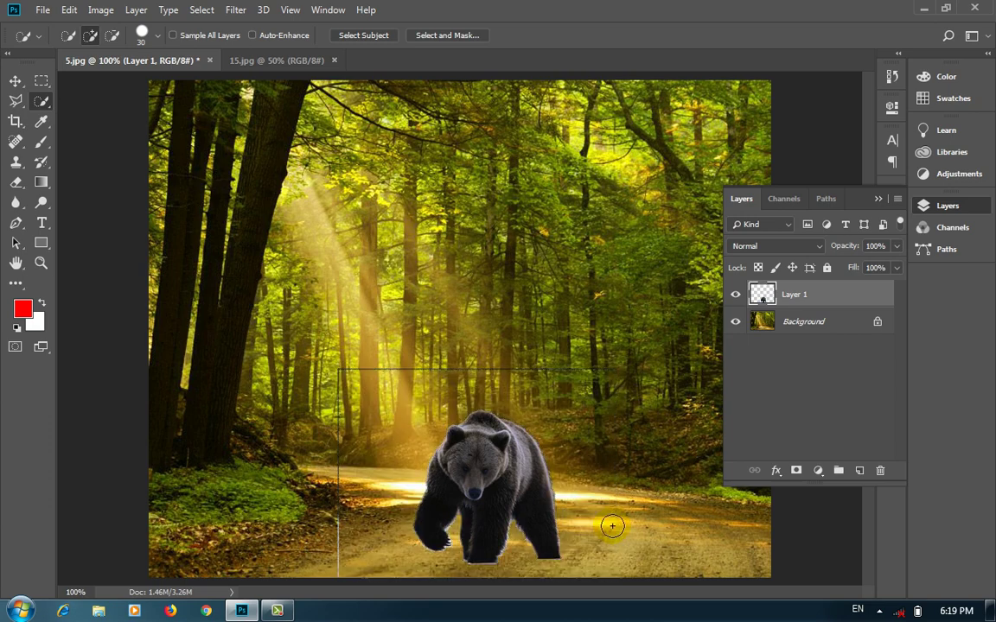
pyautogui.click(17, 182)
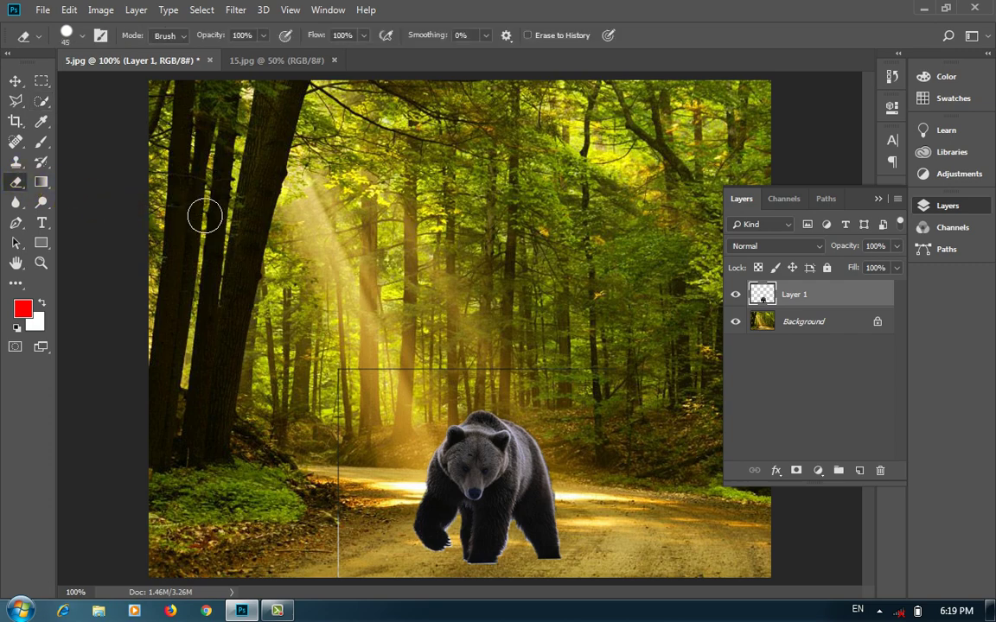
pyautogui.moveTo(378, 370)
pyautogui.mouseDown()
pyautogui.moveTo(347, 372)
pyautogui.moveTo(626, 381)
pyautogui.moveTo(576, 374)
pyautogui.moveTo(357, 394)
pyautogui.moveTo(341, 472)
pyautogui.moveTo(337, 575)
pyautogui.mouseUp()
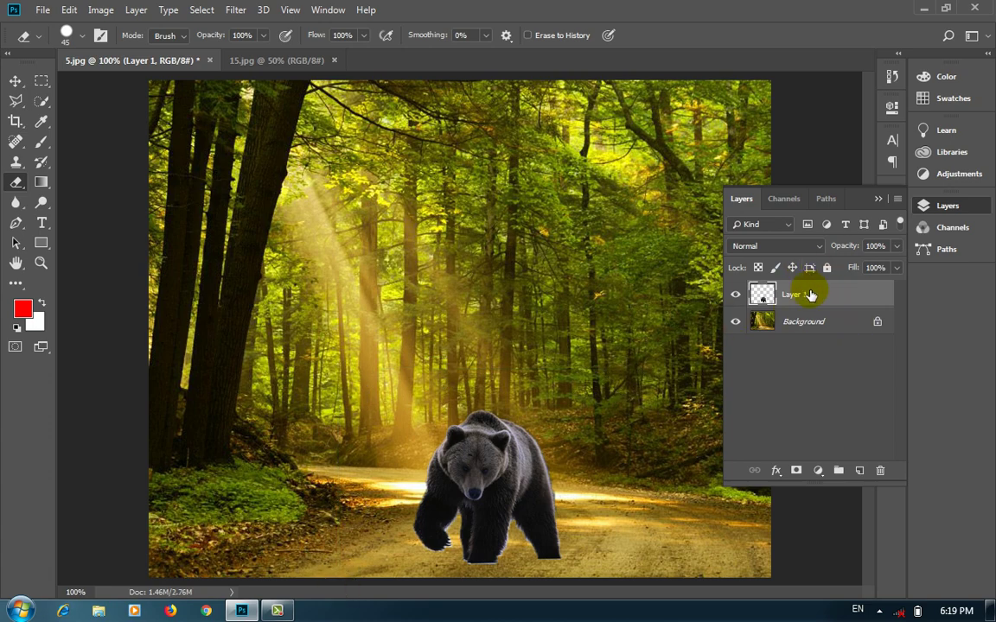
# Lower the bear so its feet sit at the bottom edge, then show the adjustment-layer options
pyautogui.click(14, 81)
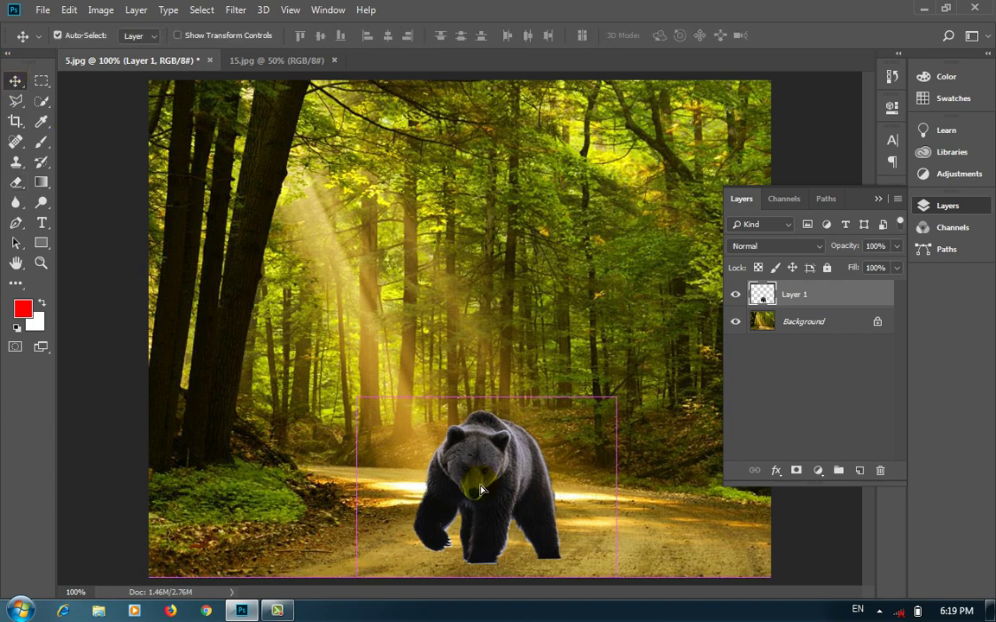
pyautogui.moveTo(481, 490)
pyautogui.mouseDown()
pyautogui.moveTo(474, 500)
pyautogui.moveTo(483, 497)
pyautogui.mouseUp()
pyautogui.moveTo(463, 426); pyautogui.dragTo(510, 425)
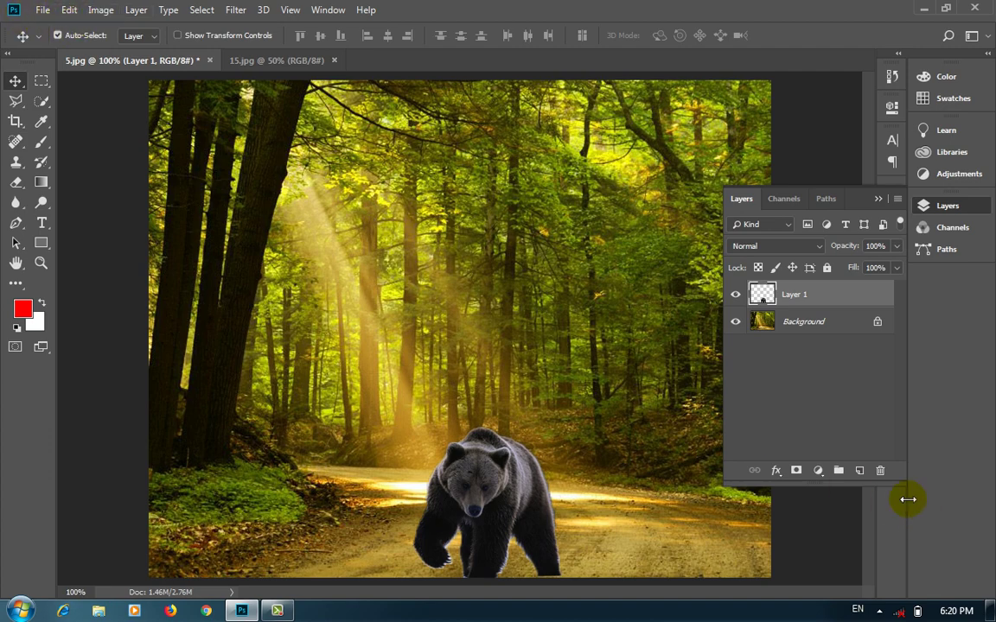
pyautogui.click(817, 472)
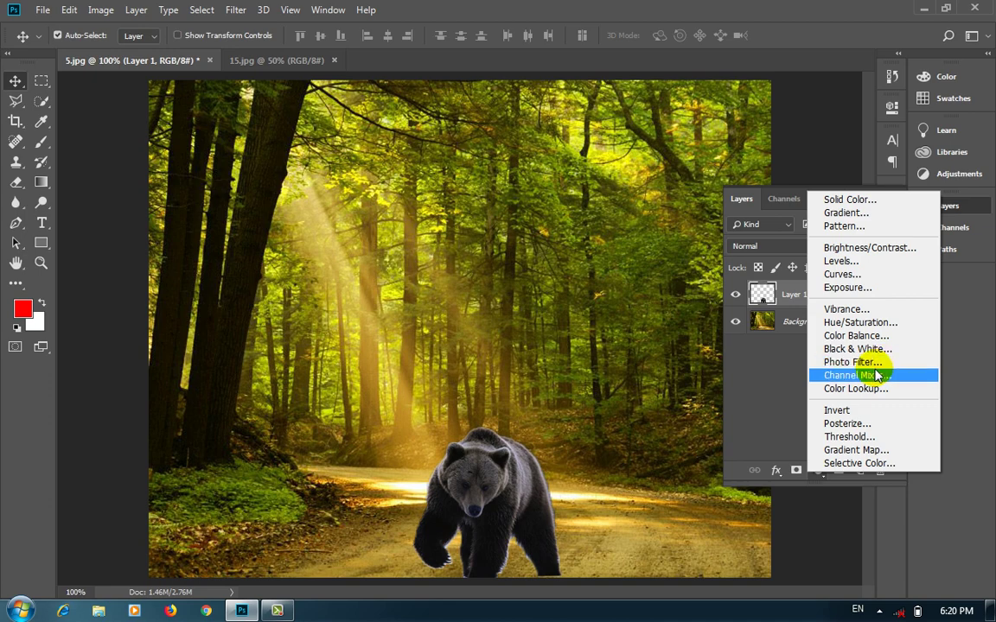
# Add a Photo Filter adjustment layer above the bear layer
pyautogui.click(556, 377)
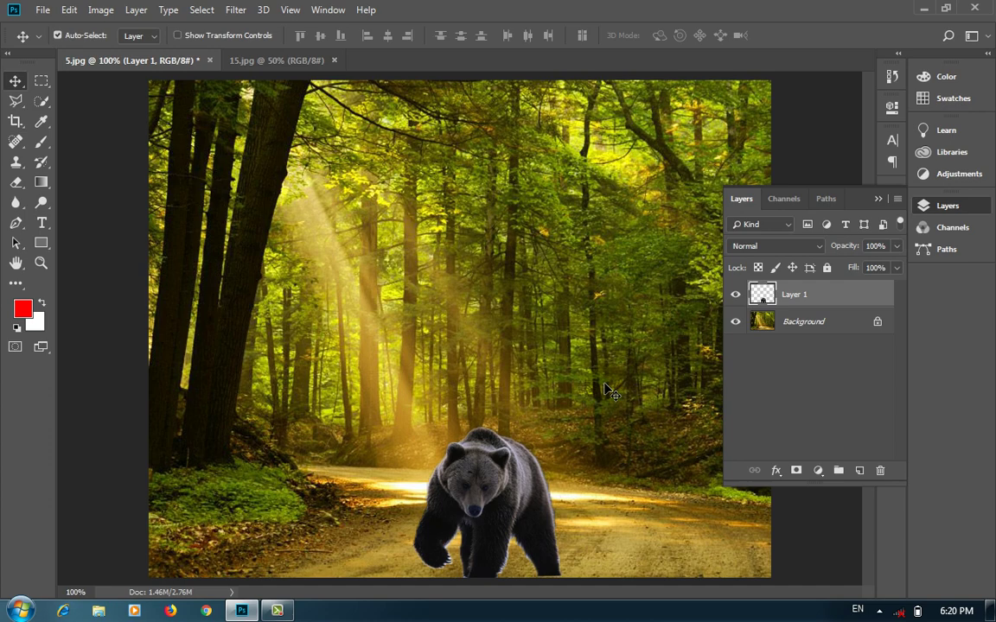
pyautogui.click(818, 470)
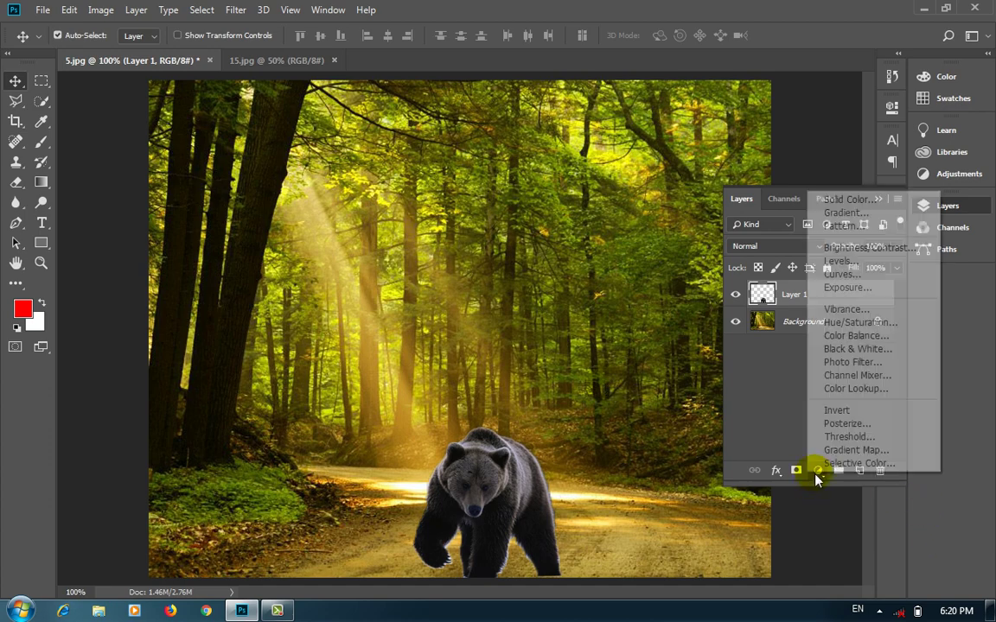
pyautogui.click(821, 362)
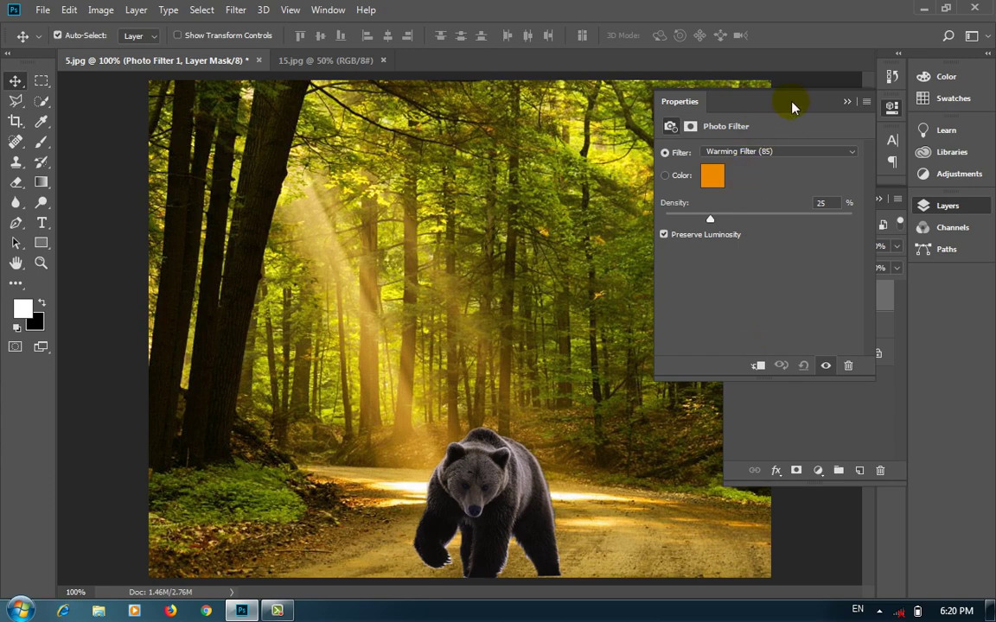
pyautogui.click(847, 101)
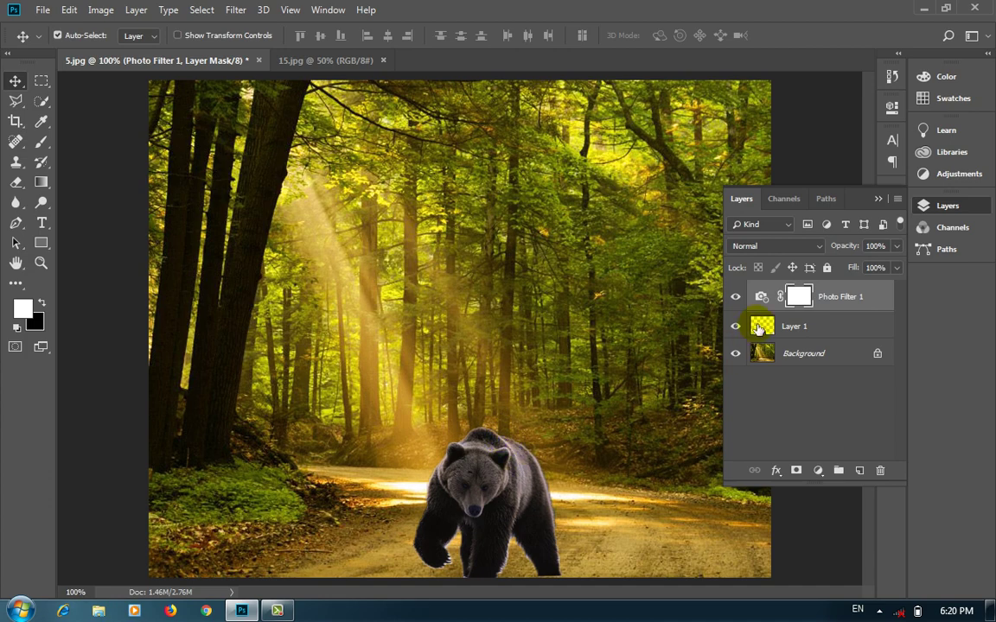
# Raise the Photo Filter density to 100%, then lower it to about 21%
pyautogui.doubleClick(760, 298)
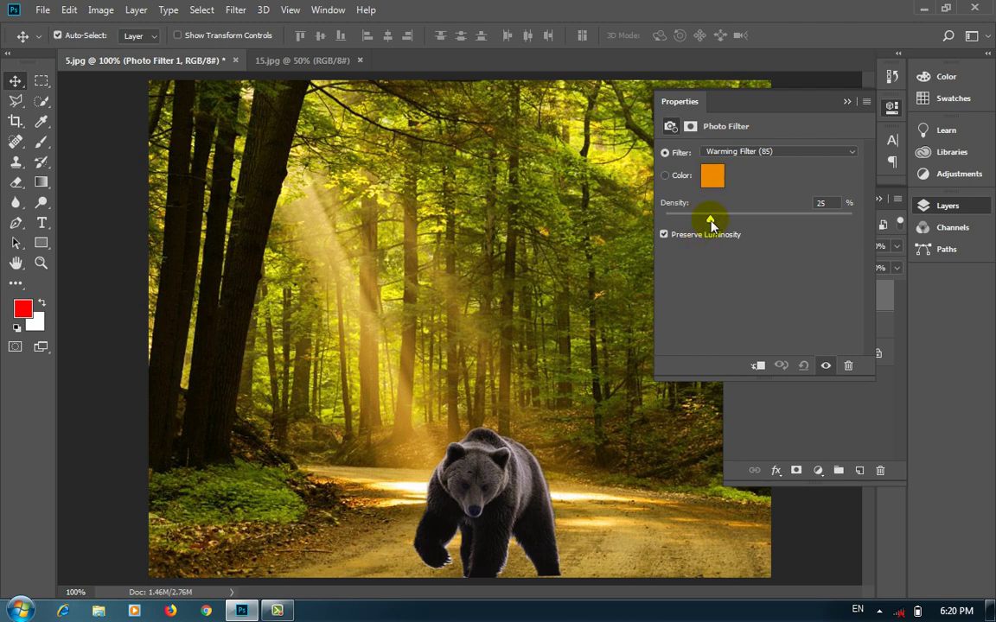
pyautogui.moveTo(710, 224); pyautogui.dragTo(787, 220)
pyautogui.moveTo(858, 220); pyautogui.dragTo(856, 223)
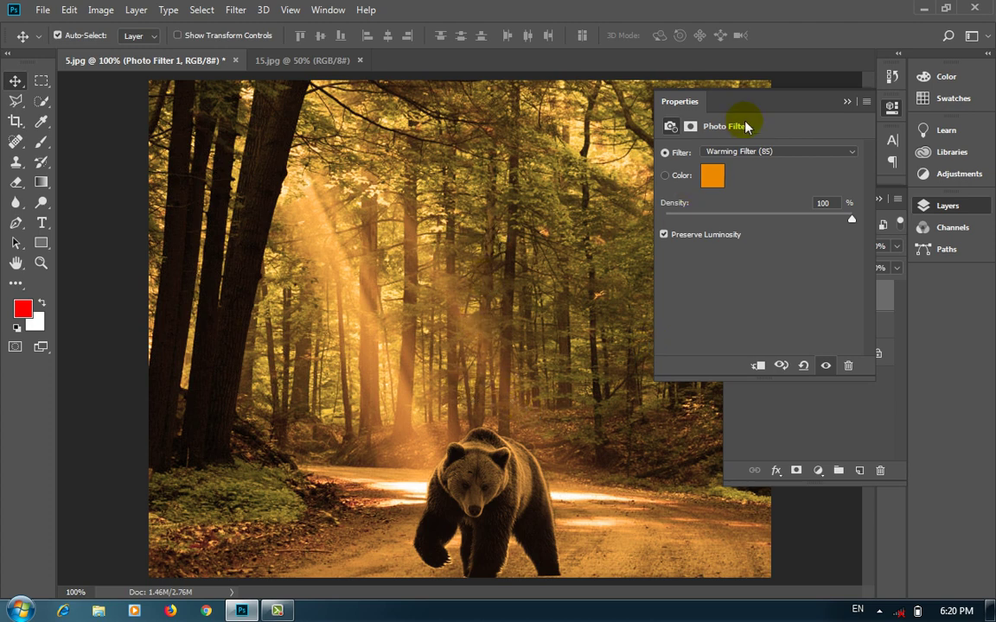
pyautogui.moveTo(851, 218); pyautogui.dragTo(700, 222)
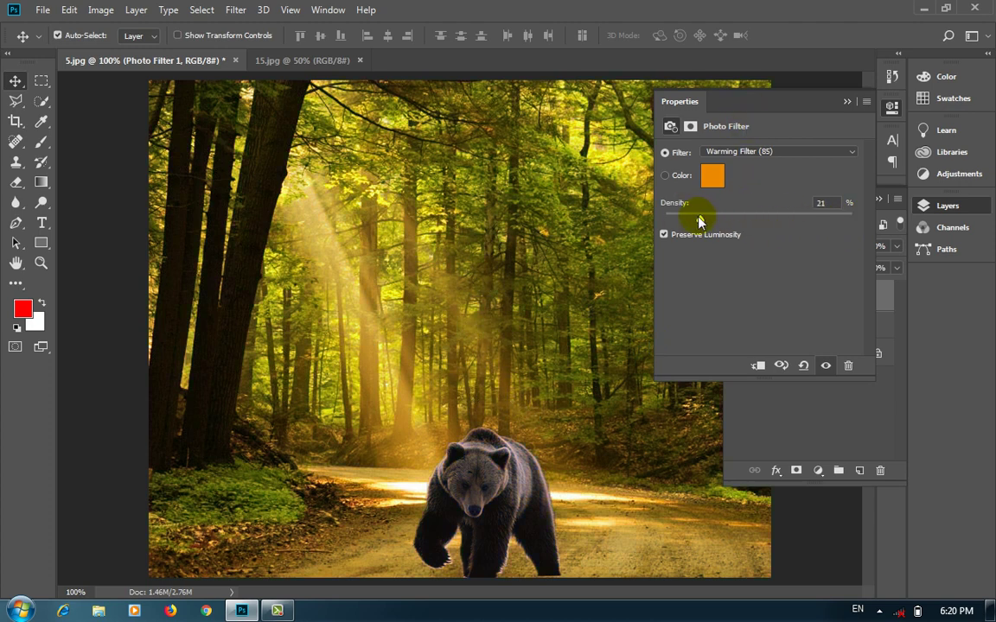
# Hide and reshow the Photo Filter 1 adjustment to compare the image with and without it
pyautogui.click(812, 421)
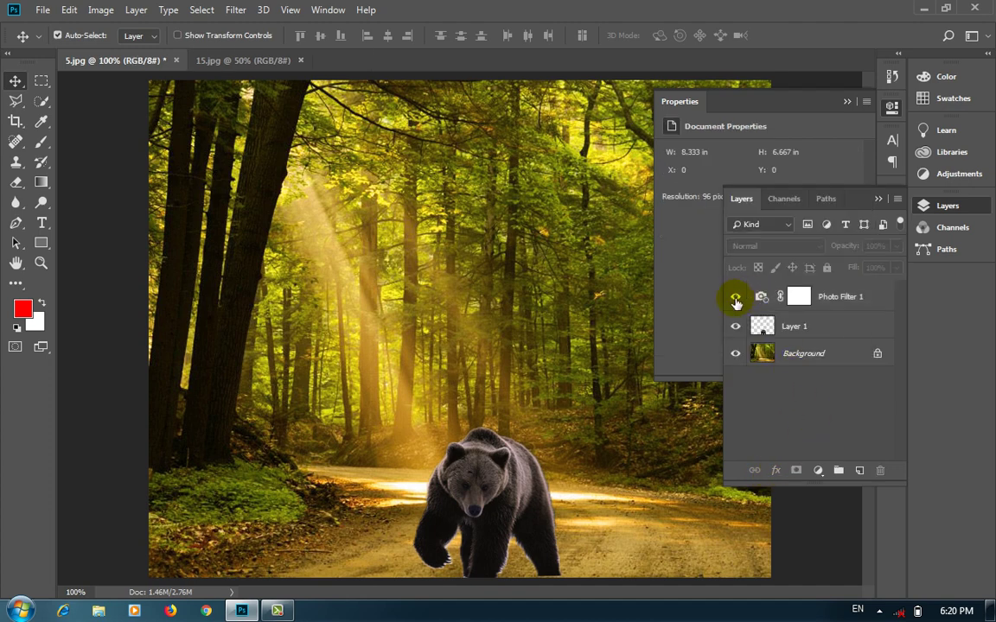
pyautogui.click(736, 298)
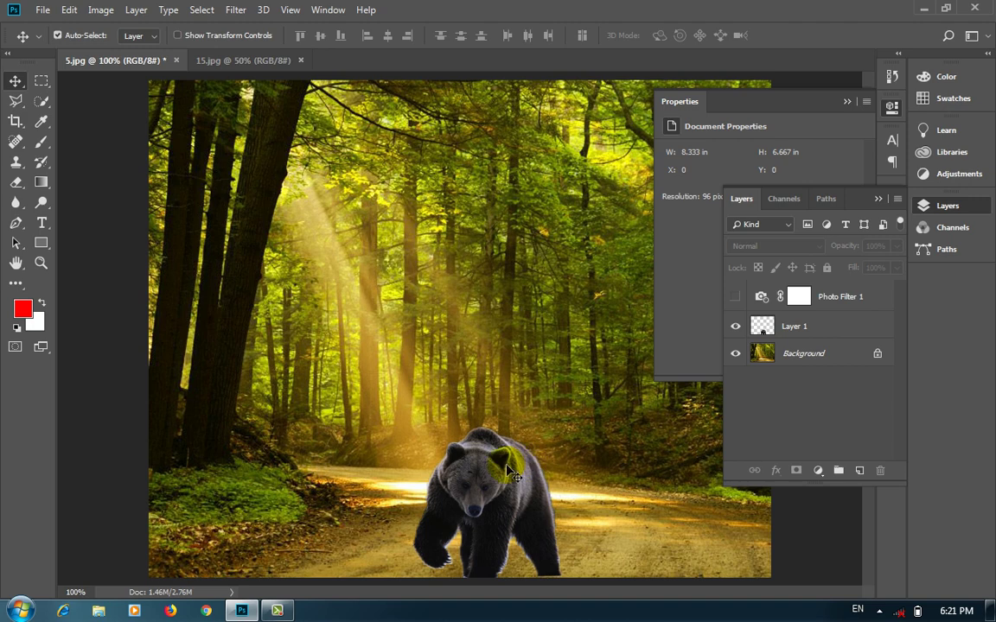
pyautogui.click(735, 297)
# Dismiss the Windows colour-scheme prompt and reopen the Photo Filter 1 settings
pyautogui.click(846, 101)
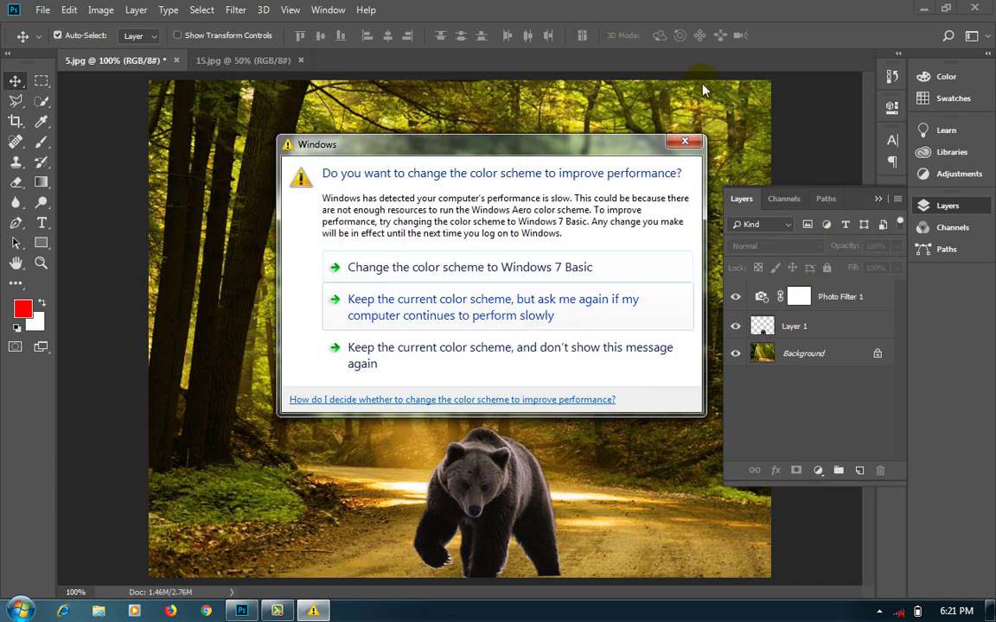
pyautogui.click(685, 140)
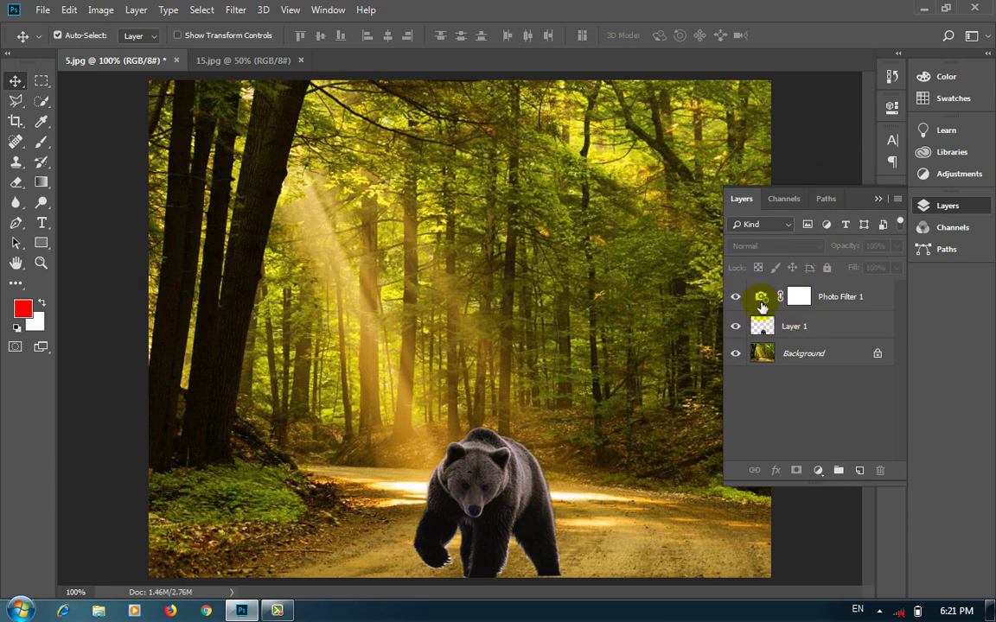
pyautogui.click(762, 297)
pyautogui.doubleClick(761, 297)
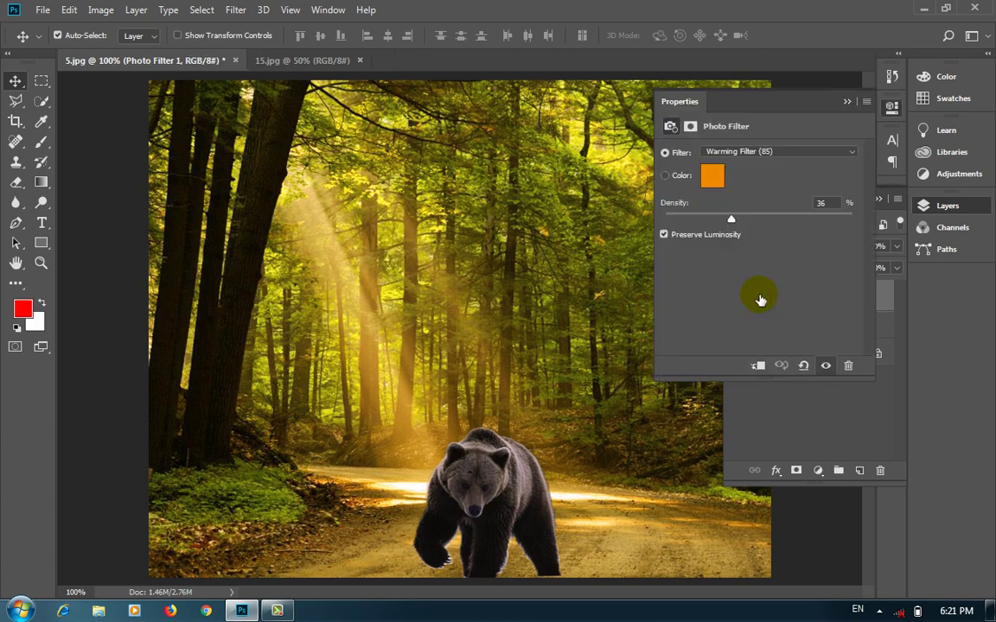
# Try a custom blue filter colour in the Color Picker, then cancel it
pyautogui.click(769, 154)
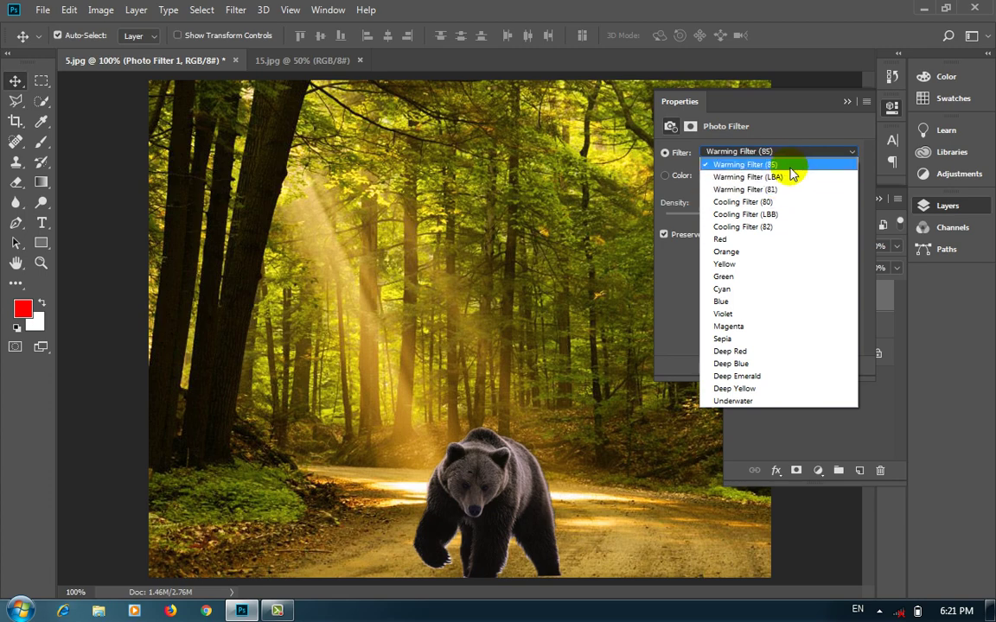
pyautogui.click(789, 113)
pyautogui.click(680, 173)
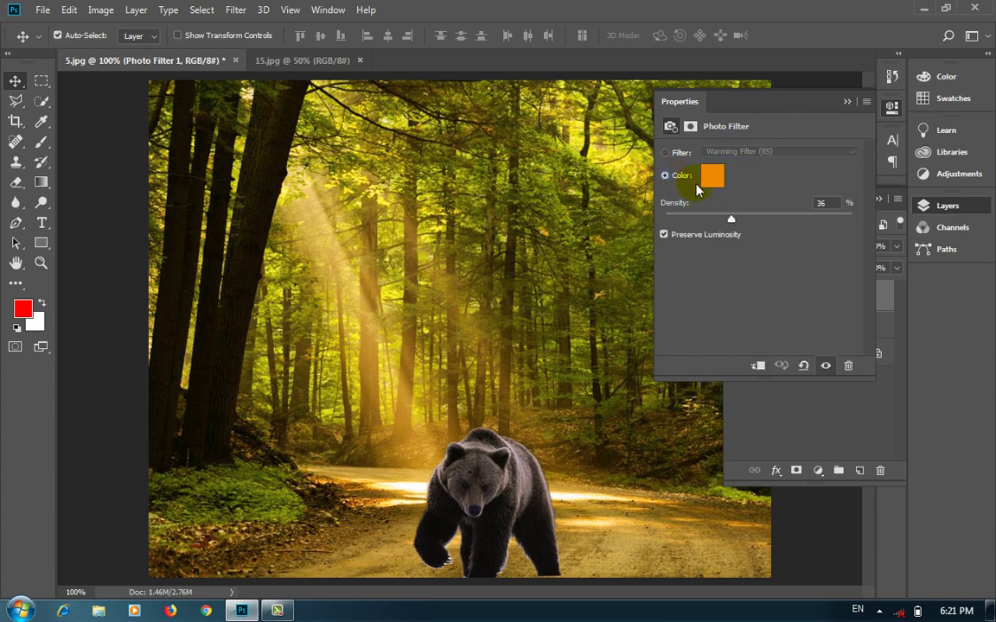
pyautogui.click(712, 179)
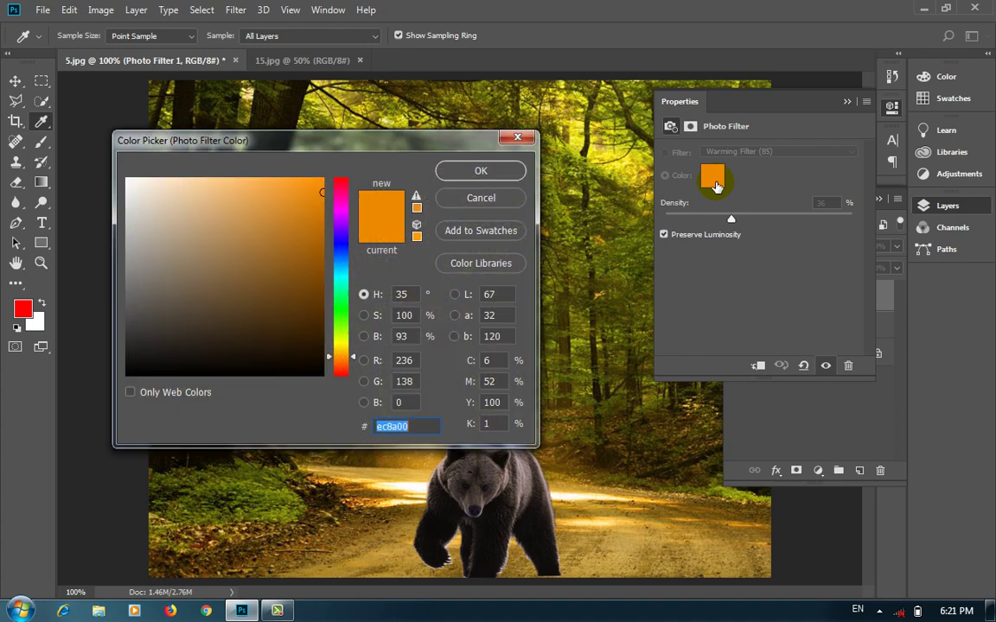
pyautogui.click(341, 250)
pyautogui.click(458, 197)
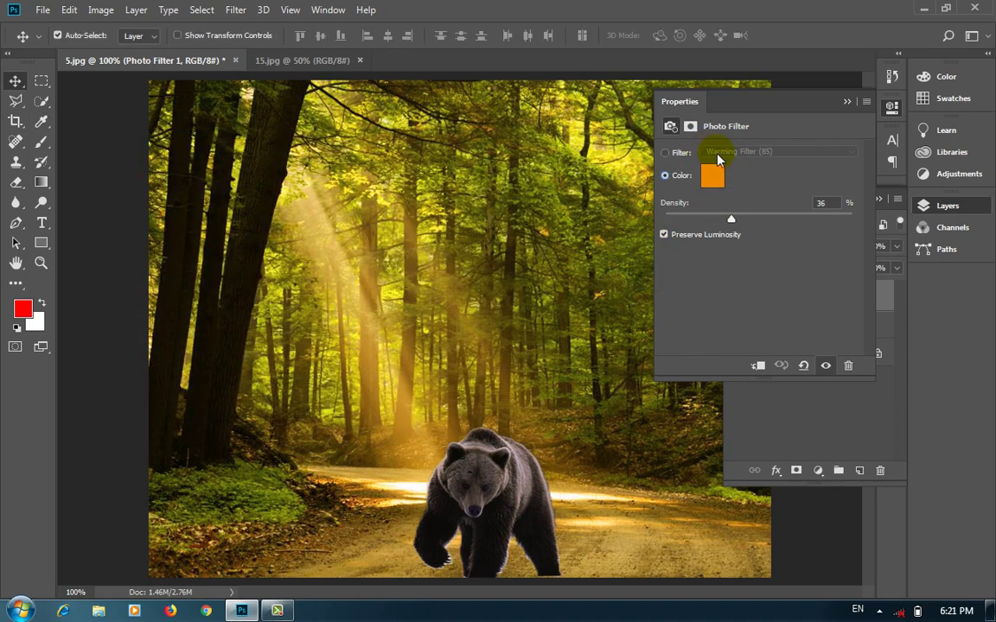
# Set the filter back to Warming Filter (85) and return to the layer list
pyautogui.click(678, 155)
pyautogui.click(840, 151)
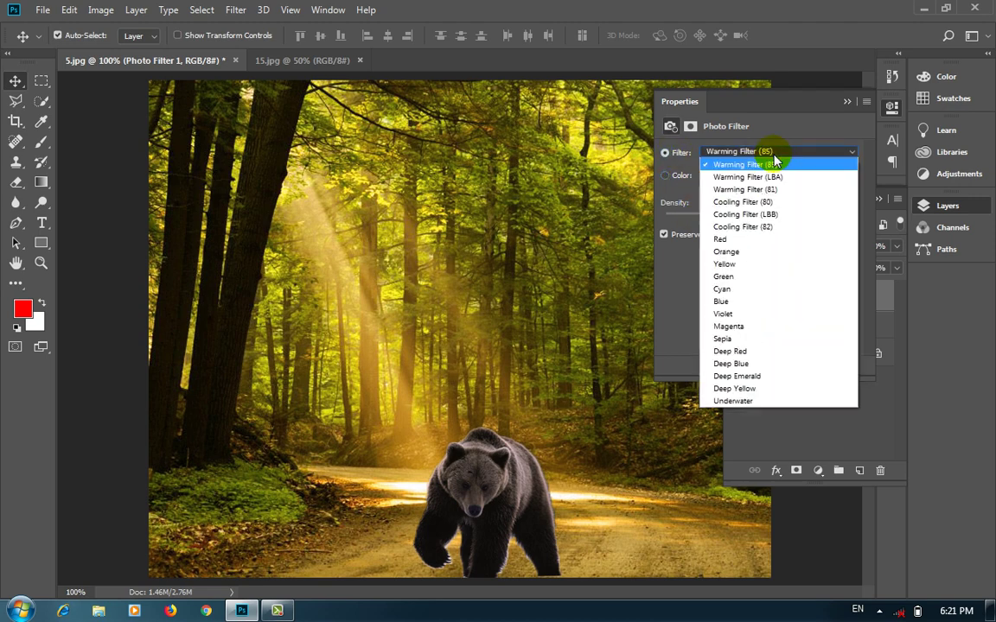
pyautogui.click(784, 164)
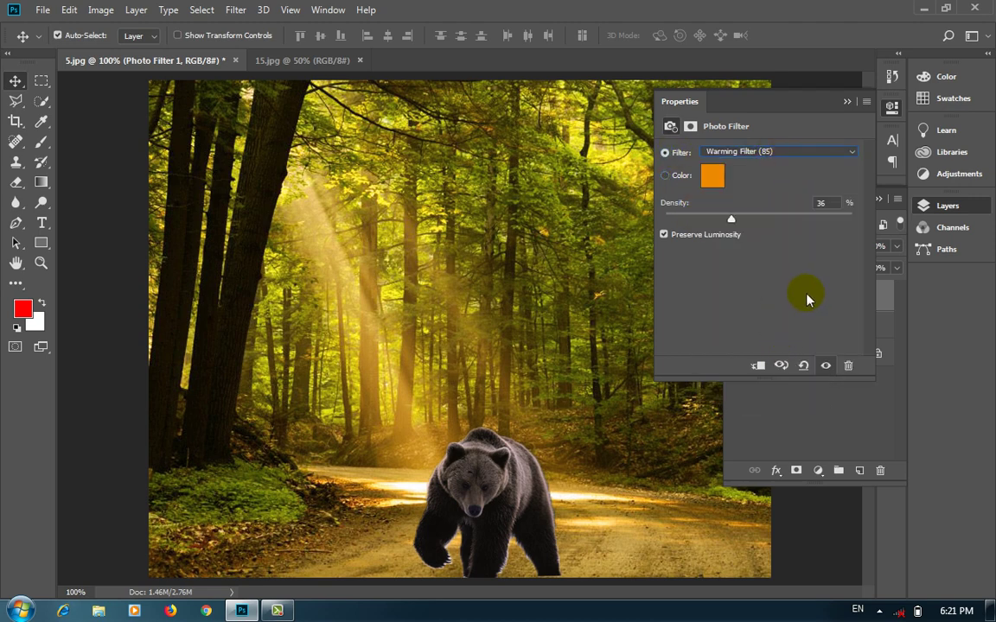
pyautogui.click(822, 412)
# Delete the Photo Filter 1 mask and then the layer itself, confirming both prompts
pyautogui.click(846, 101)
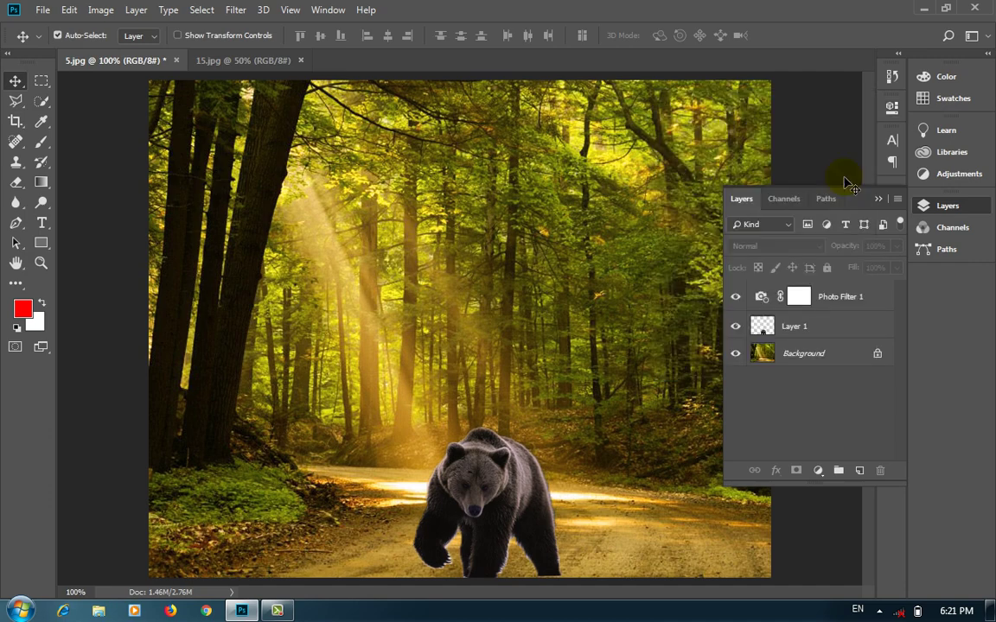
pyautogui.click(840, 296)
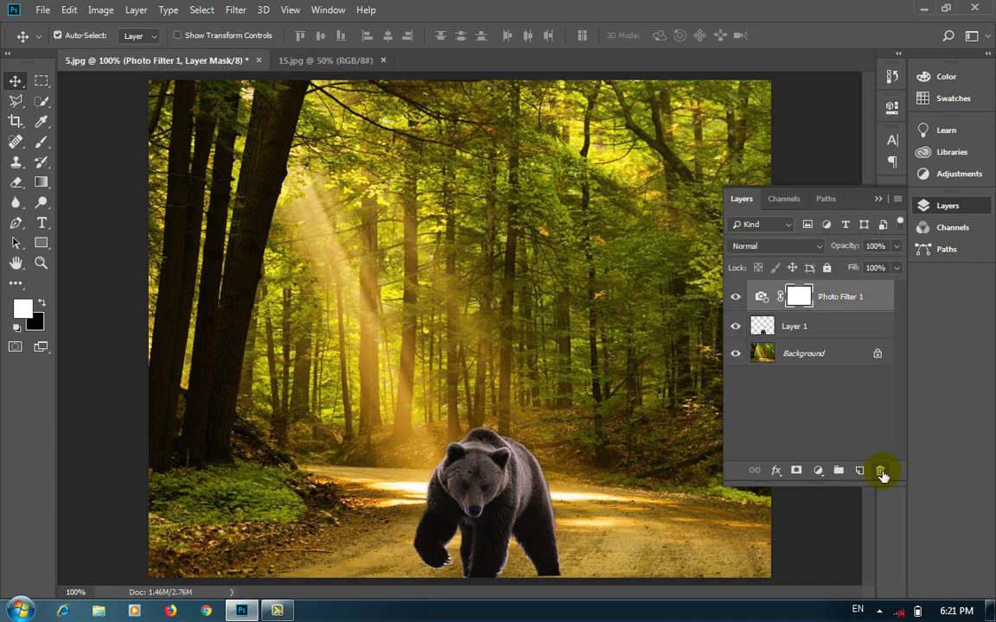
pyautogui.click(879, 470)
pyautogui.click(422, 233)
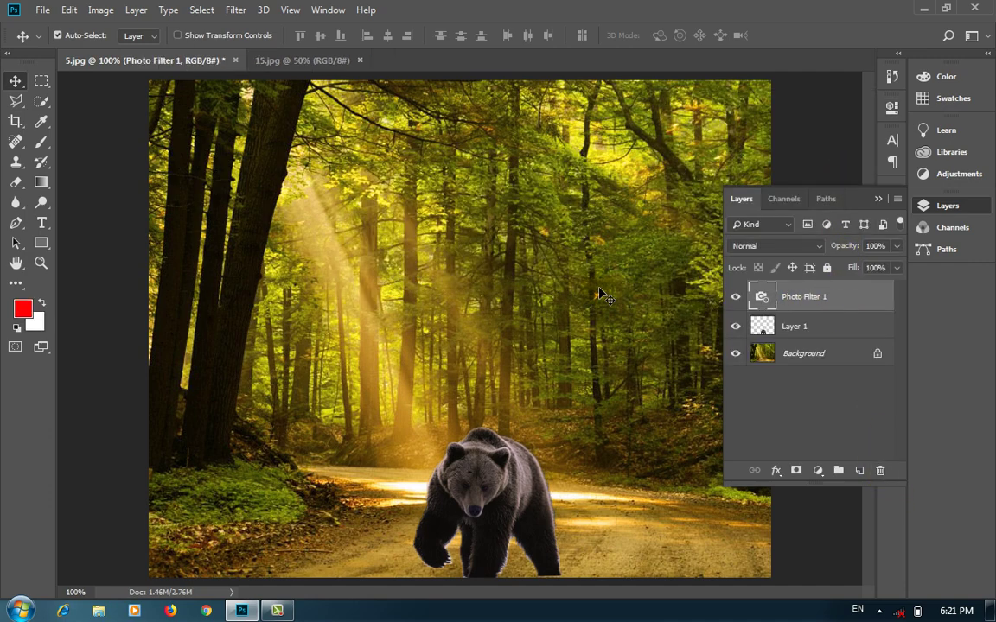
pyautogui.click(880, 470)
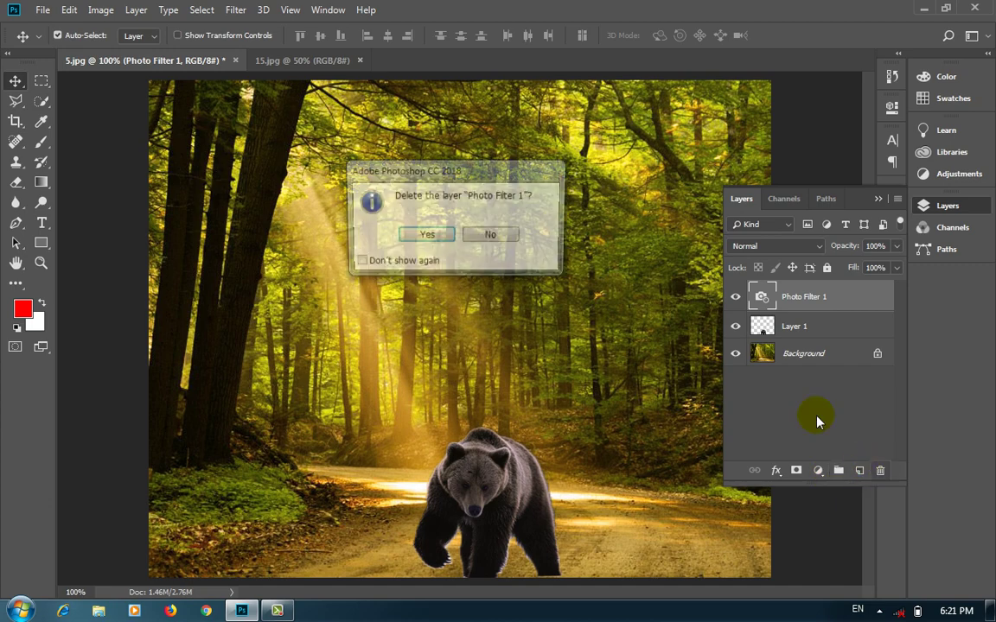
pyautogui.click(422, 234)
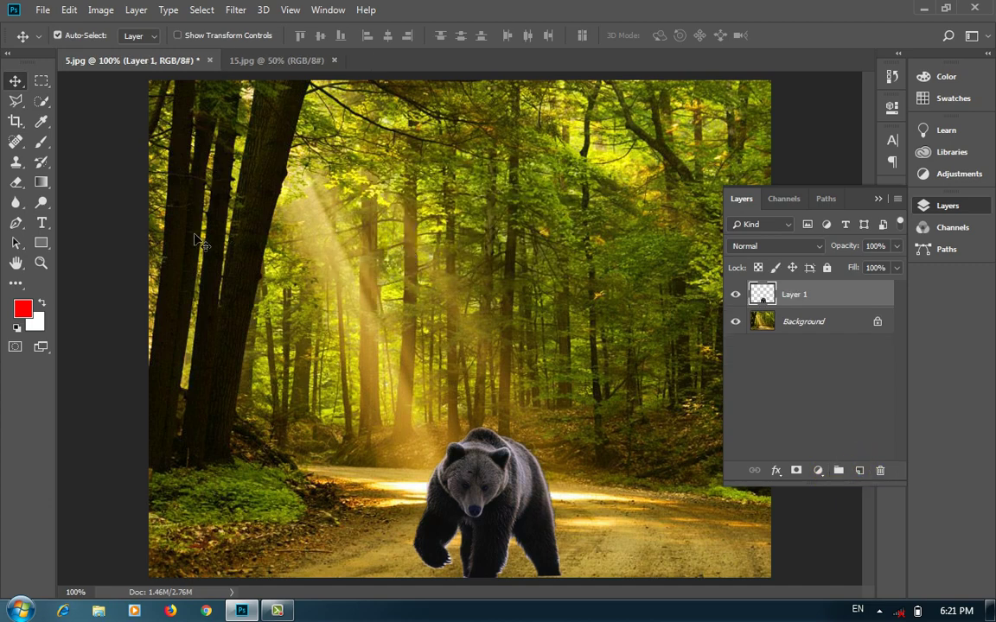
# Type 'Barya' as red bold Adobe Arabic text over the left sunbeams and commit it
pyautogui.click(42, 223)
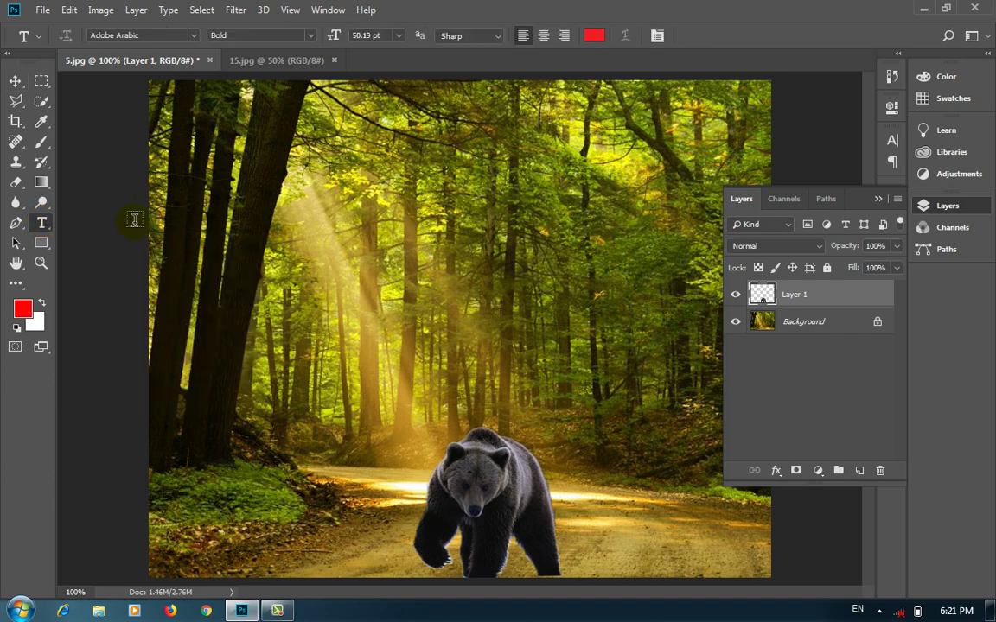
pyautogui.click(328, 240)
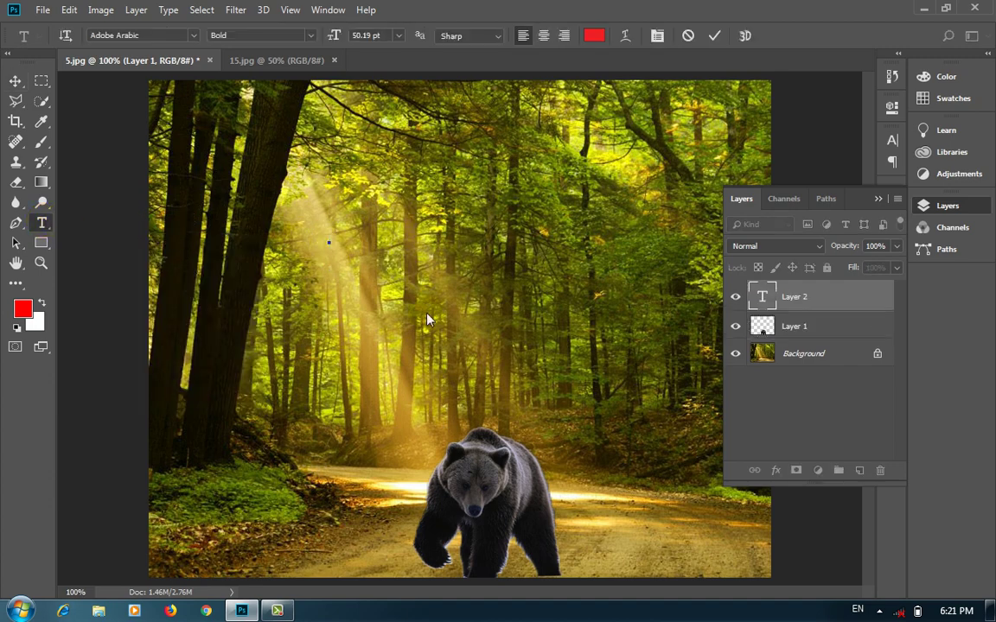
pyautogui.click(795, 295)
pyautogui.write('Barya')
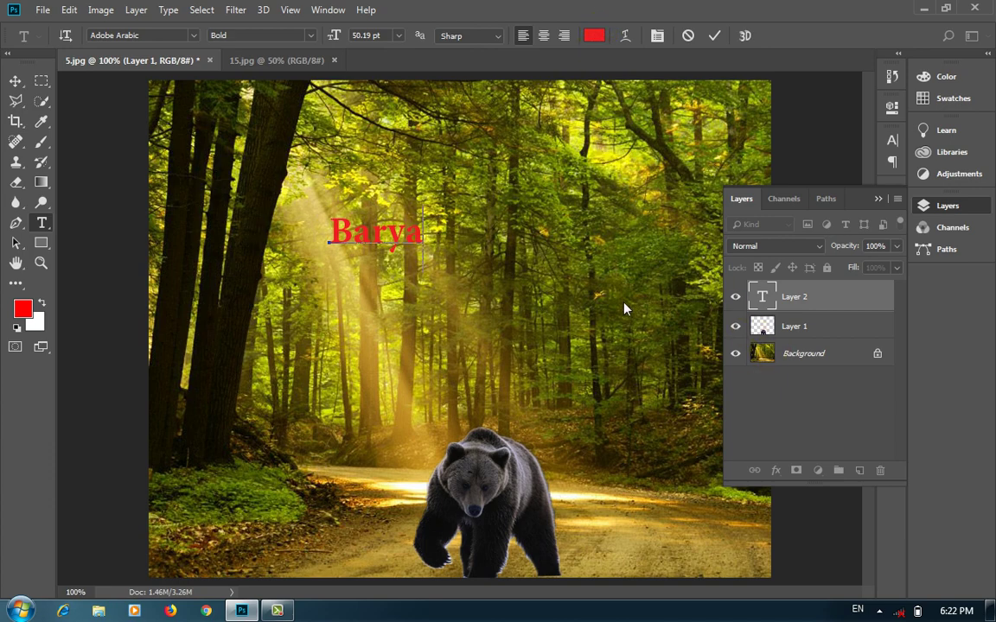
pyautogui.click(15, 81)
# Click through Layer 1 and Background, ending with the Barya text layer selected
pyautogui.click(811, 327)
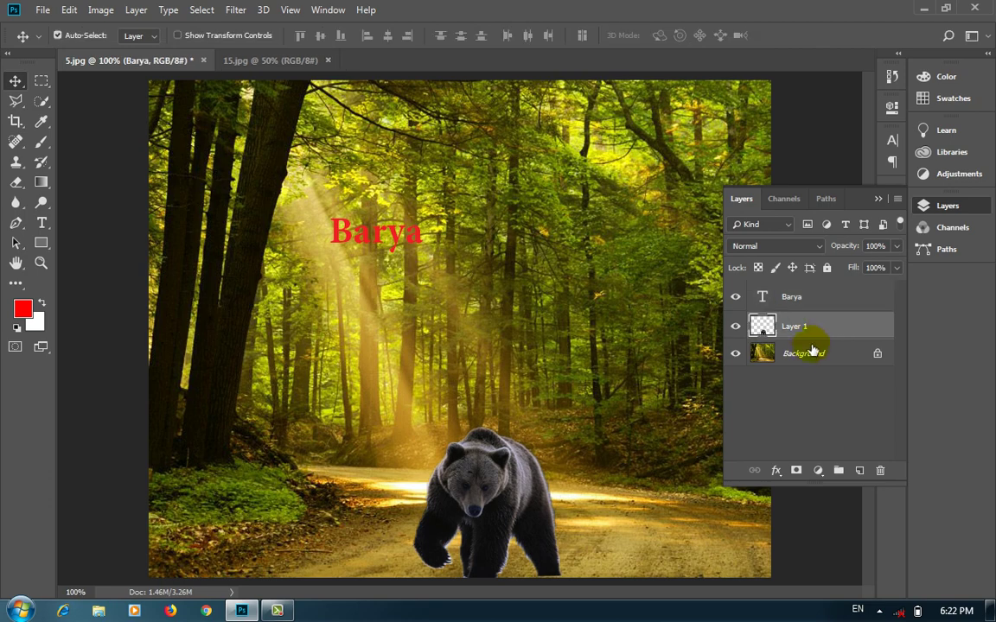
pyautogui.click(808, 353)
pyautogui.click(823, 329)
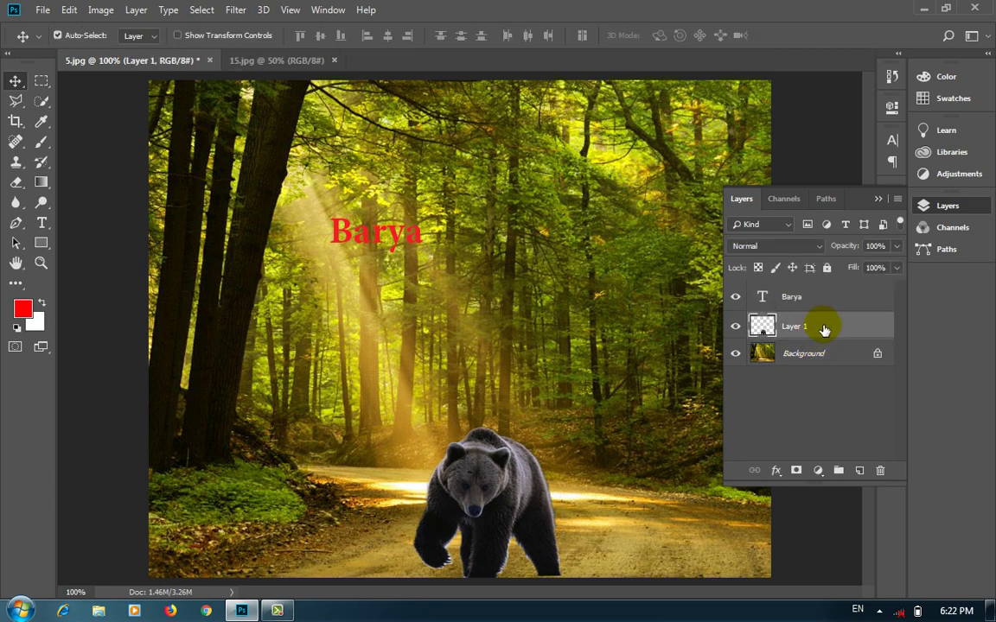
pyautogui.click(789, 350)
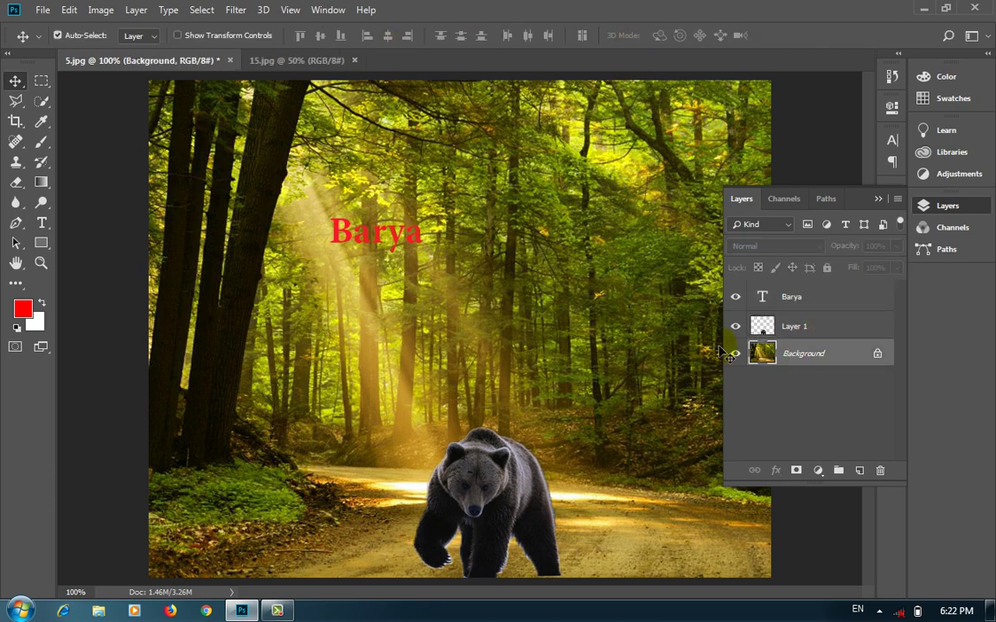
pyautogui.click(822, 299)
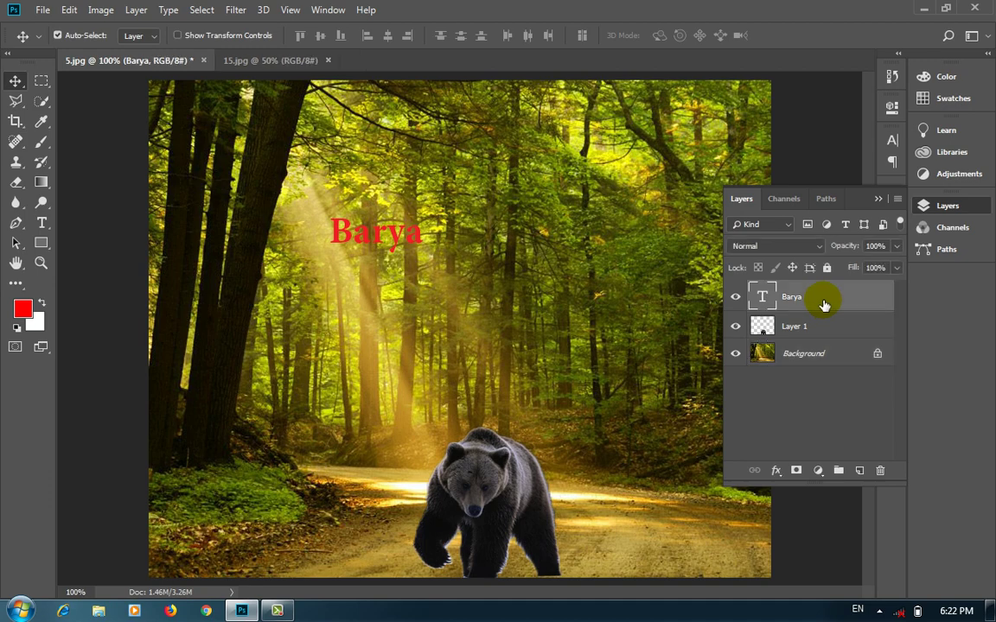
pyautogui.click(41, 224)
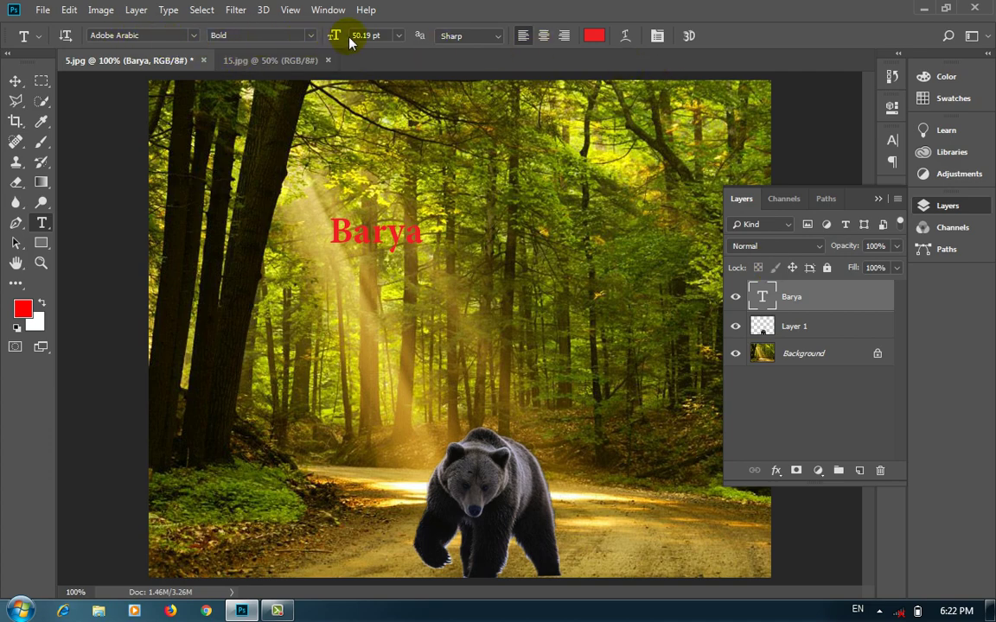
pyautogui.click(592, 35)
pyautogui.moveTo(427, 153); pyautogui.dragTo(728, 140)
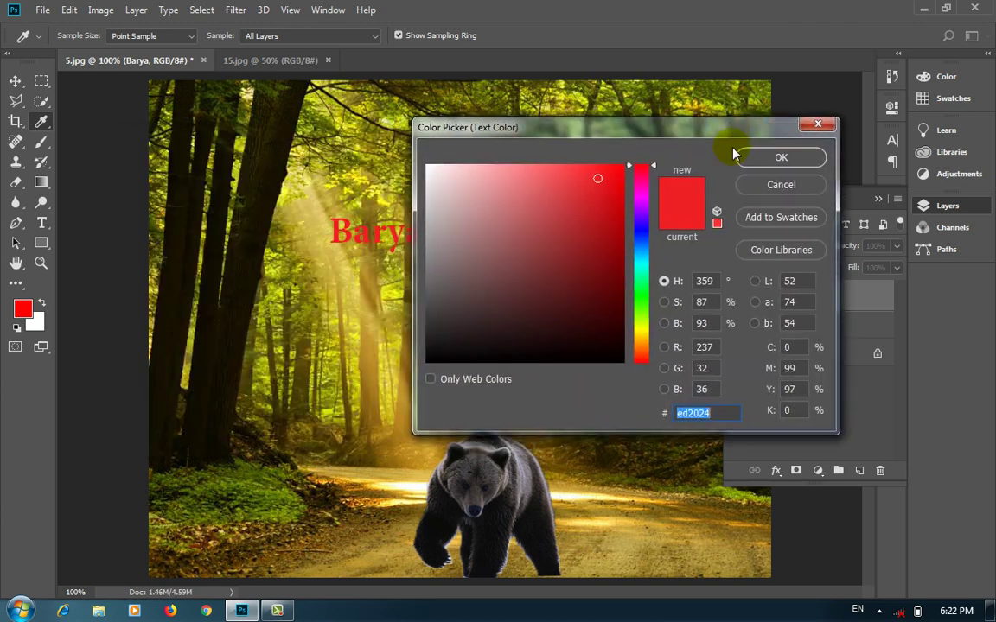
pyautogui.click(640, 268)
pyautogui.click(642, 343)
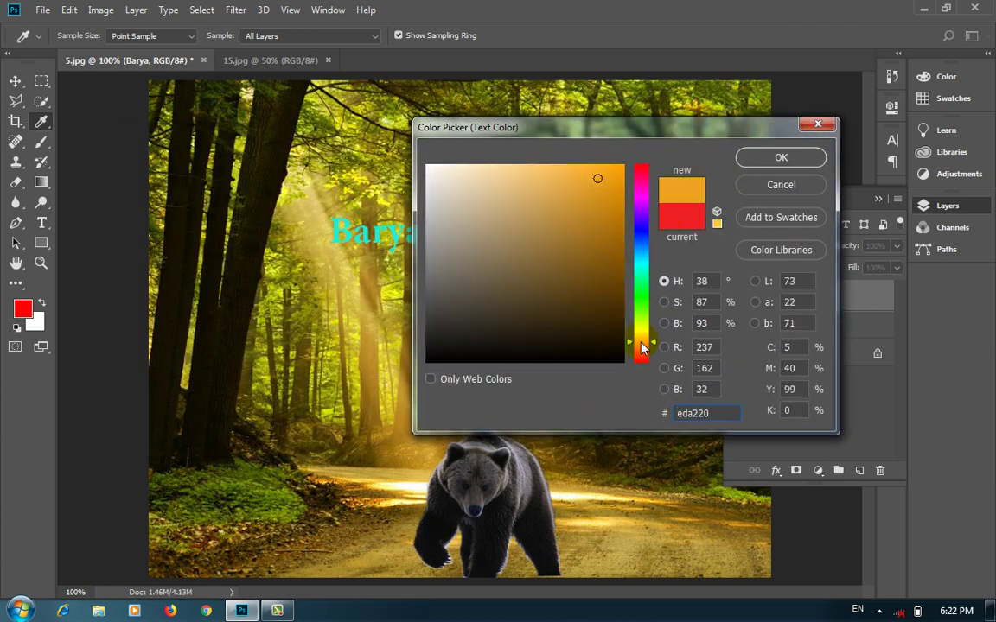
pyautogui.click(622, 240)
pyautogui.click(643, 366)
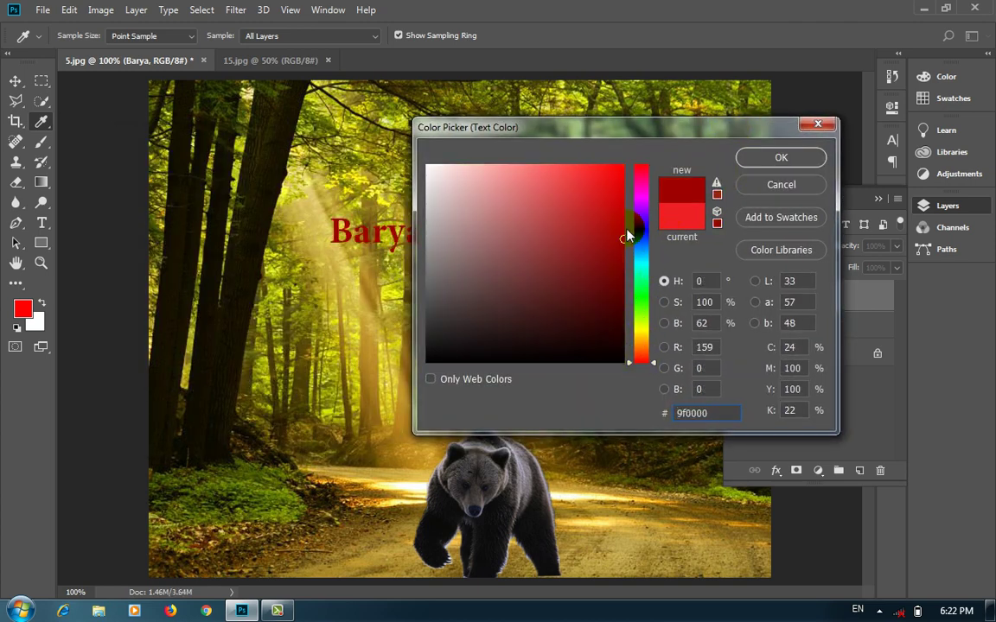
pyautogui.click(622, 166)
pyautogui.click(760, 157)
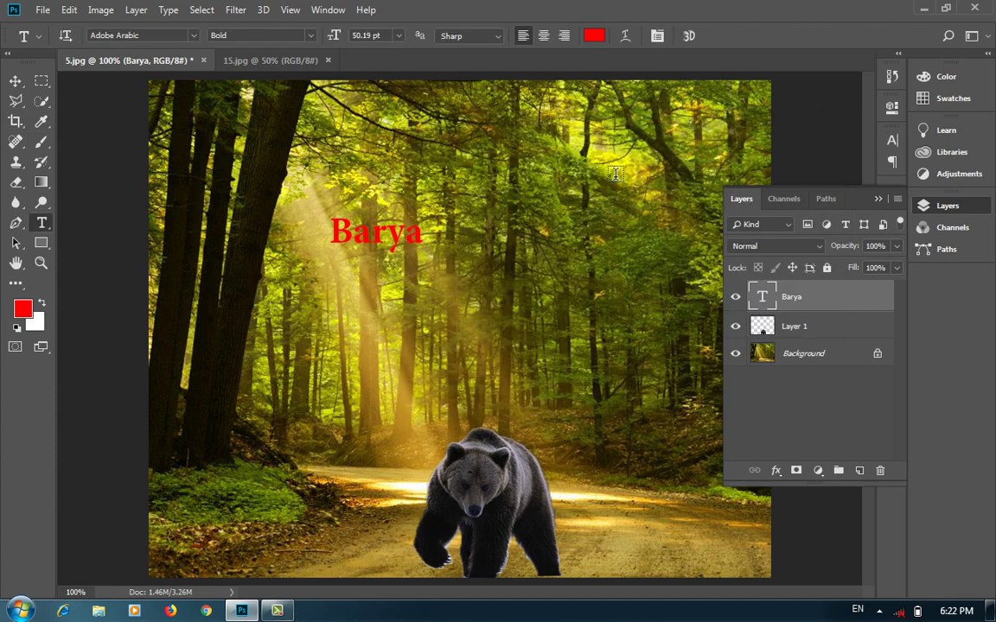
pyautogui.click(623, 36)
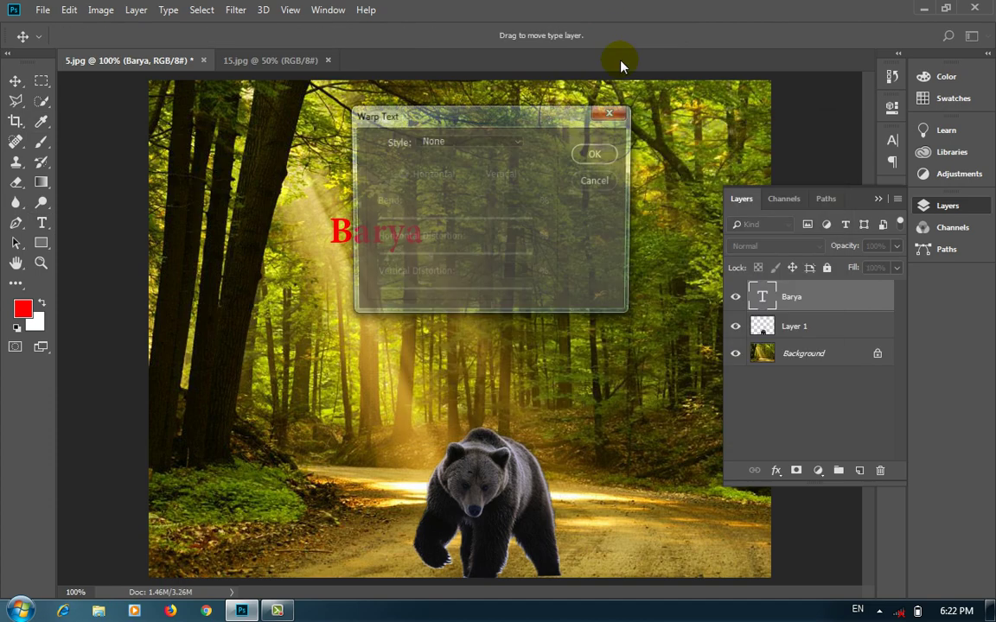
pyautogui.click(676, 147)
pyautogui.click(643, 197)
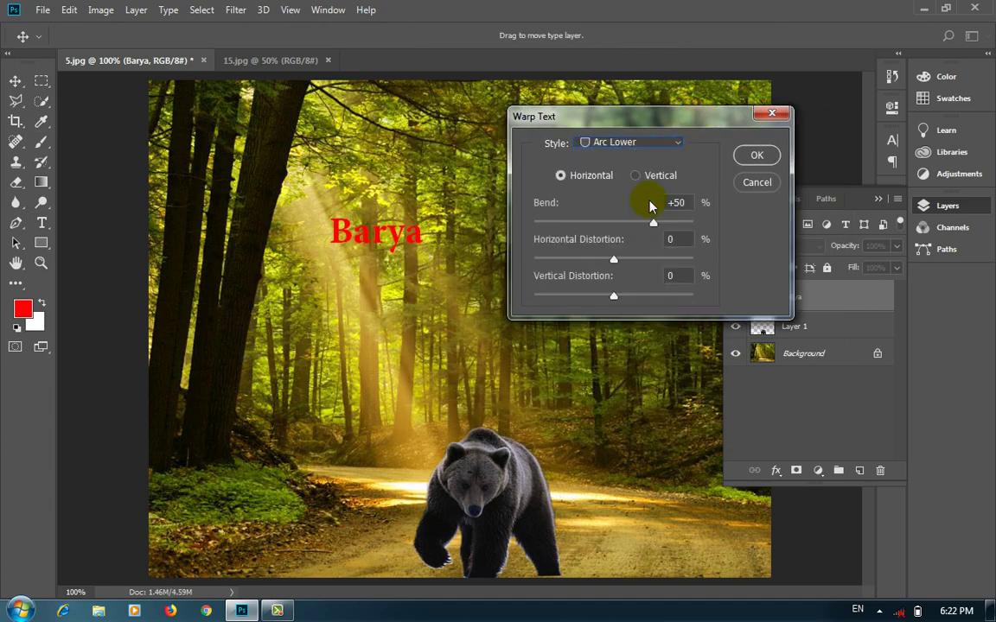
pyautogui.click(640, 144)
pyautogui.click(631, 284)
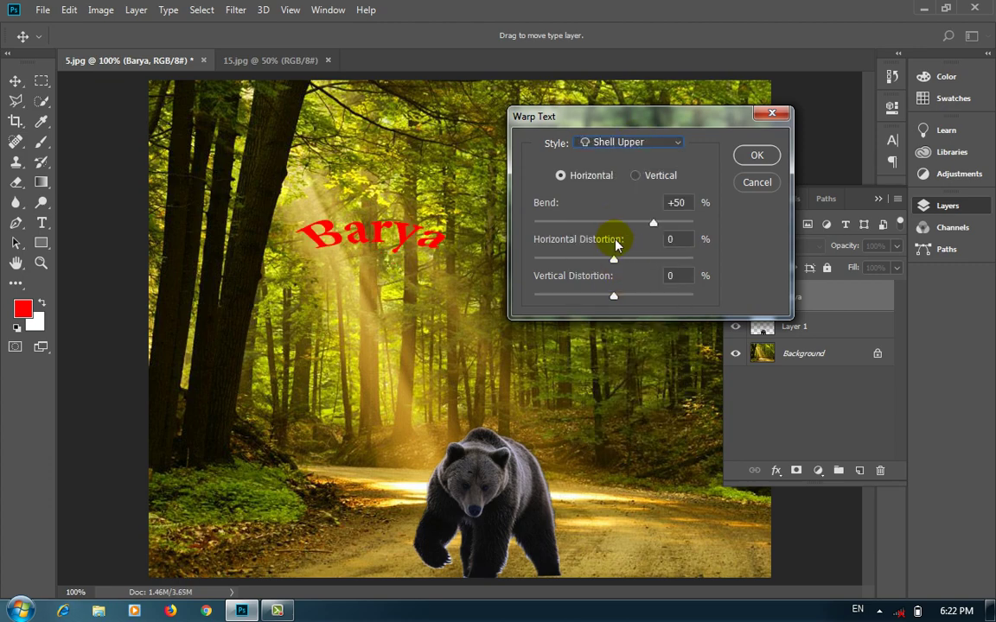
pyautogui.moveTo(653, 223); pyautogui.dragTo(577, 223)
pyautogui.click(755, 182)
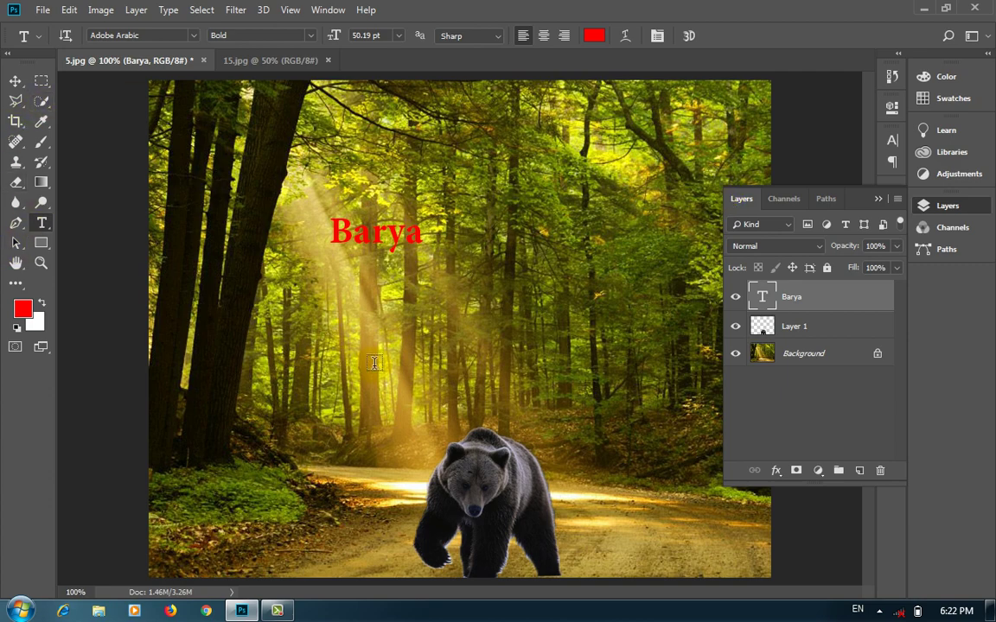
# Add the Arabic word 'بریا' on a new red text layer below Barya
pyautogui.click(340, 354)
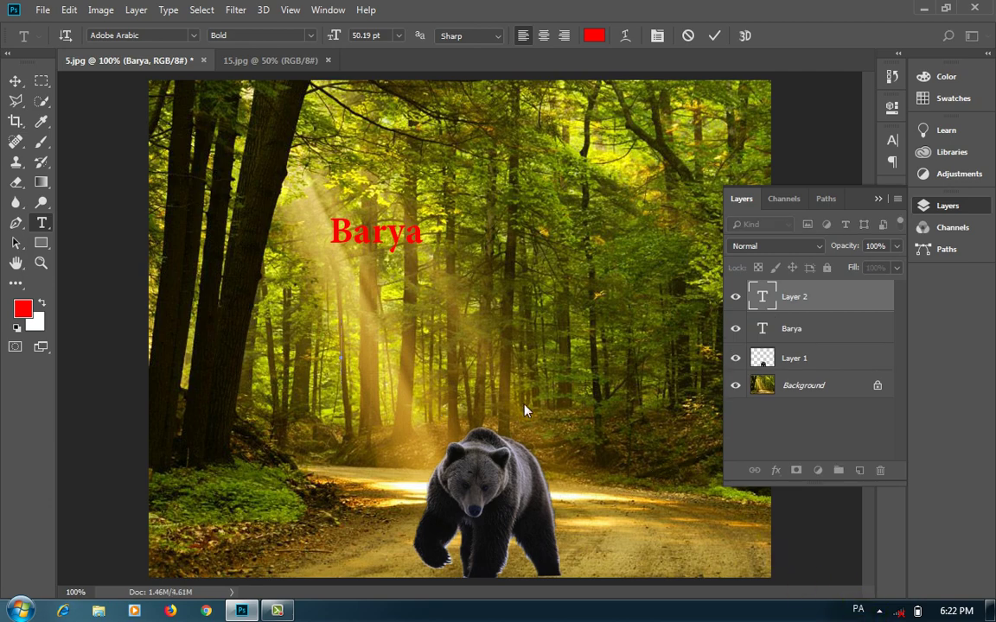
pyautogui.write('بریا')
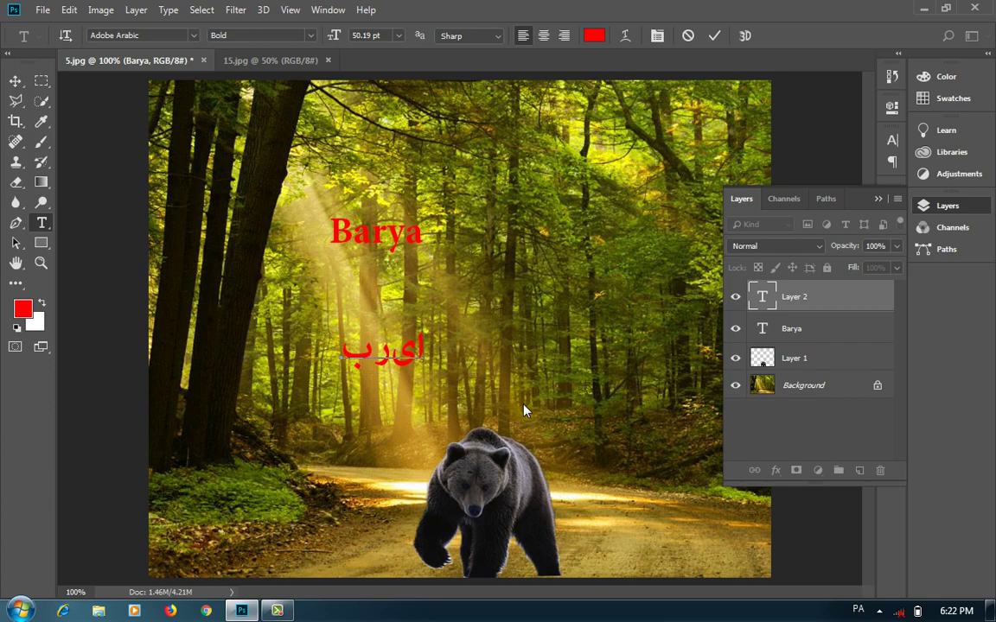
pyautogui.click(15, 80)
pyautogui.click(326, 12)
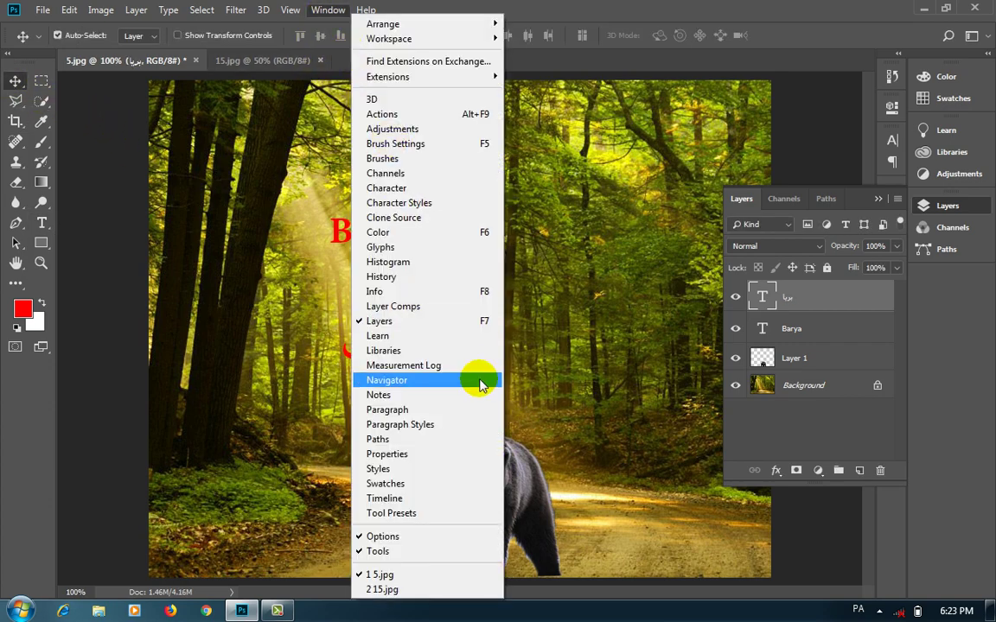
# Switch the Paragraph panel to Middle Eastern and South Asian Layout, then close the panel
pyautogui.click(419, 410)
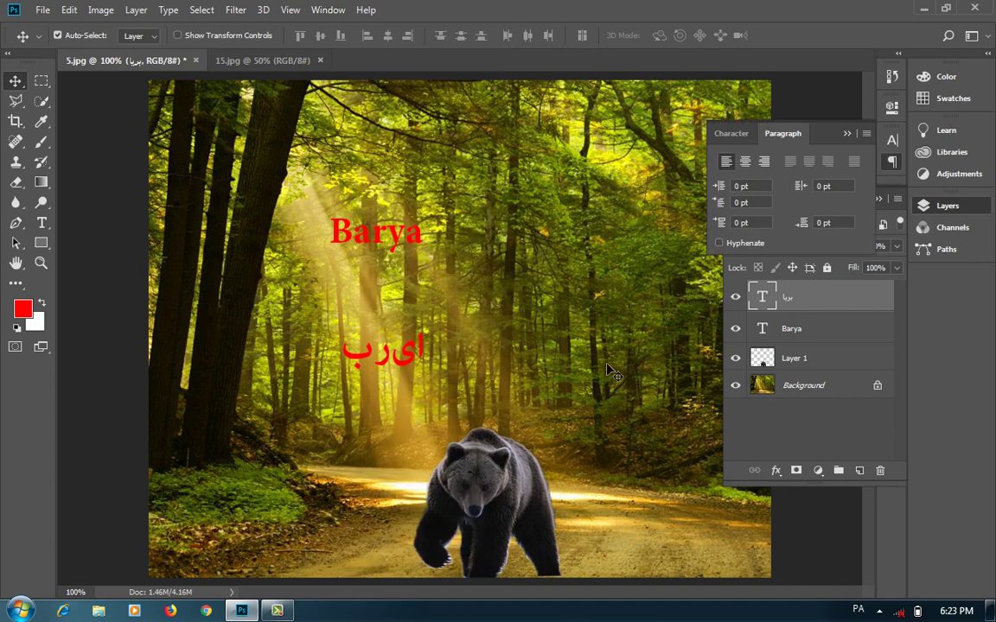
pyautogui.click(866, 133)
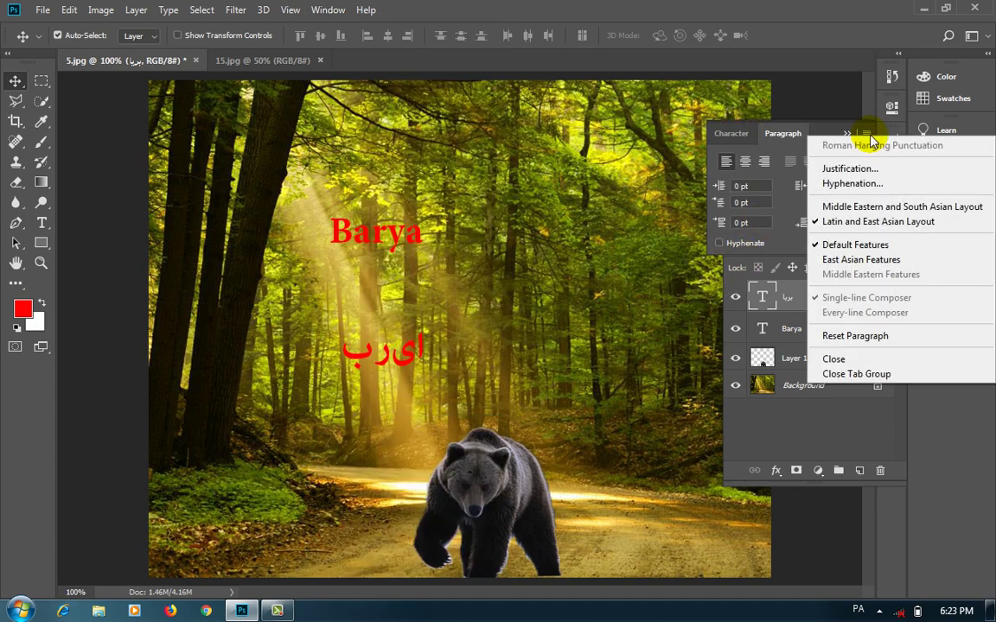
pyautogui.click(860, 208)
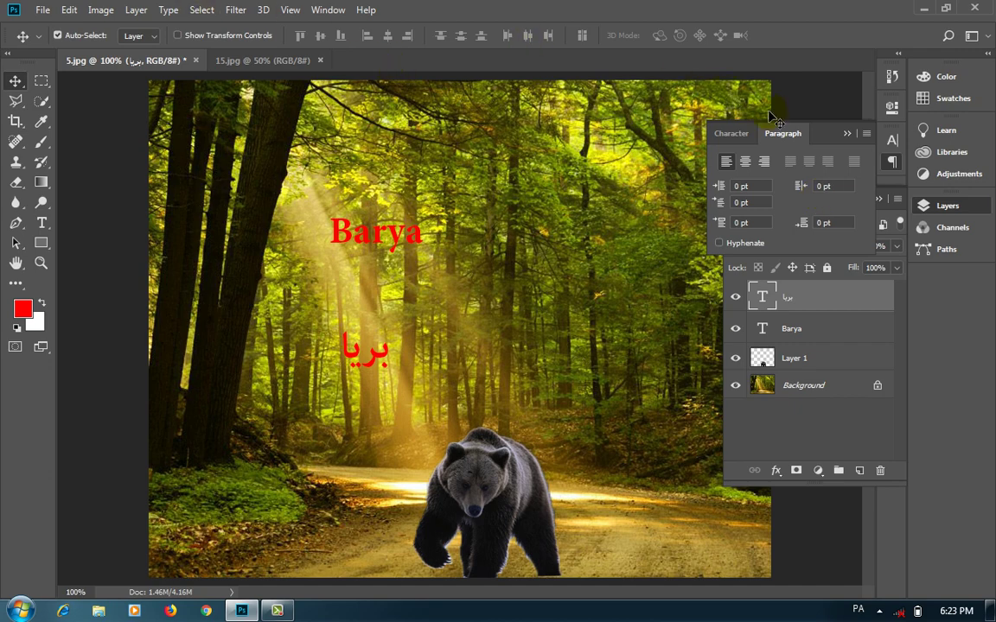
pyautogui.click(866, 134)
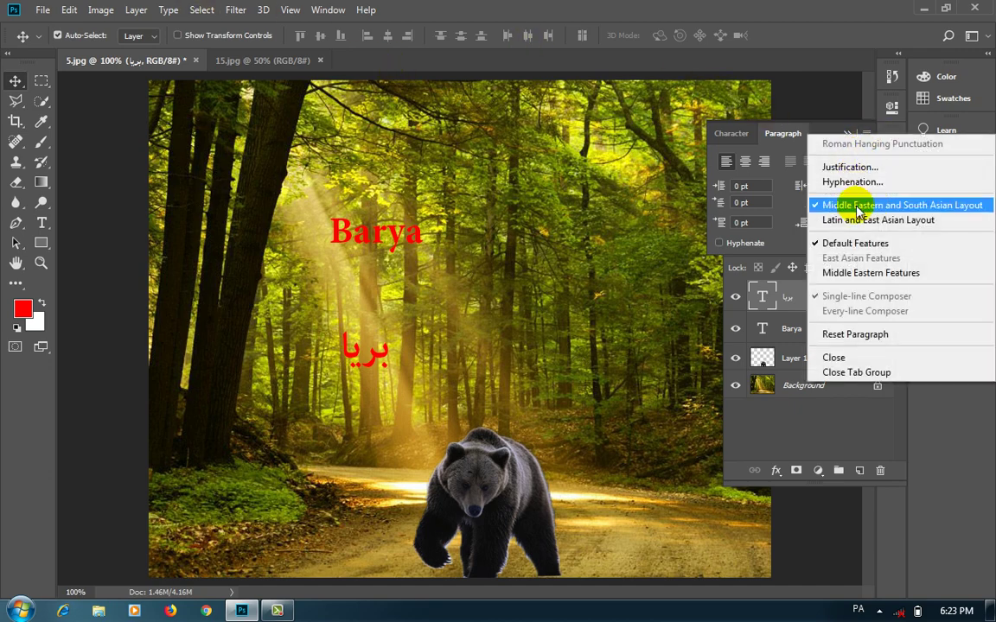
pyautogui.click(829, 136)
pyautogui.click(849, 134)
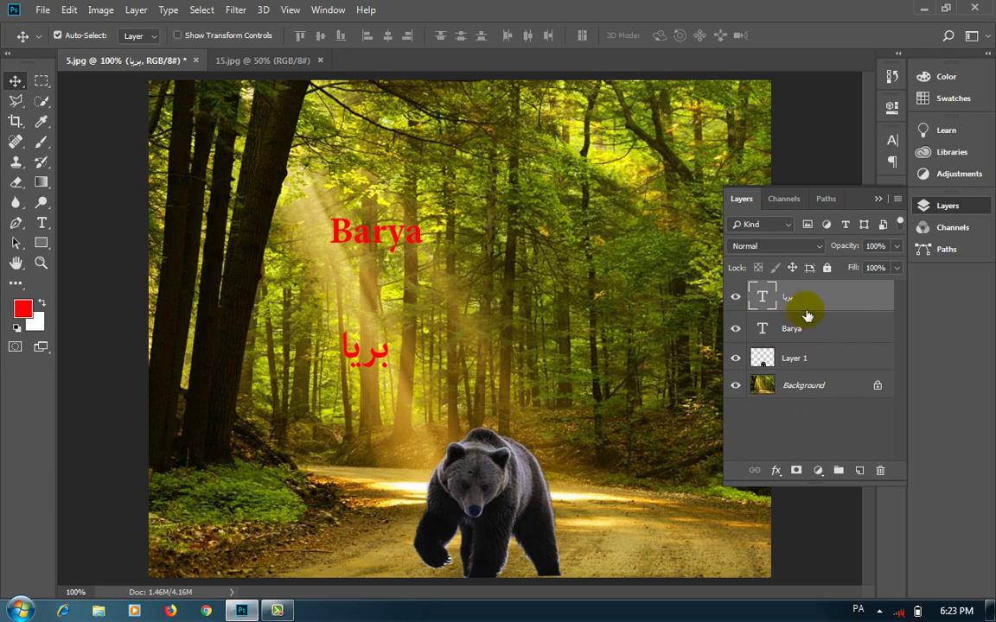
pyautogui.rightClick(796, 430)
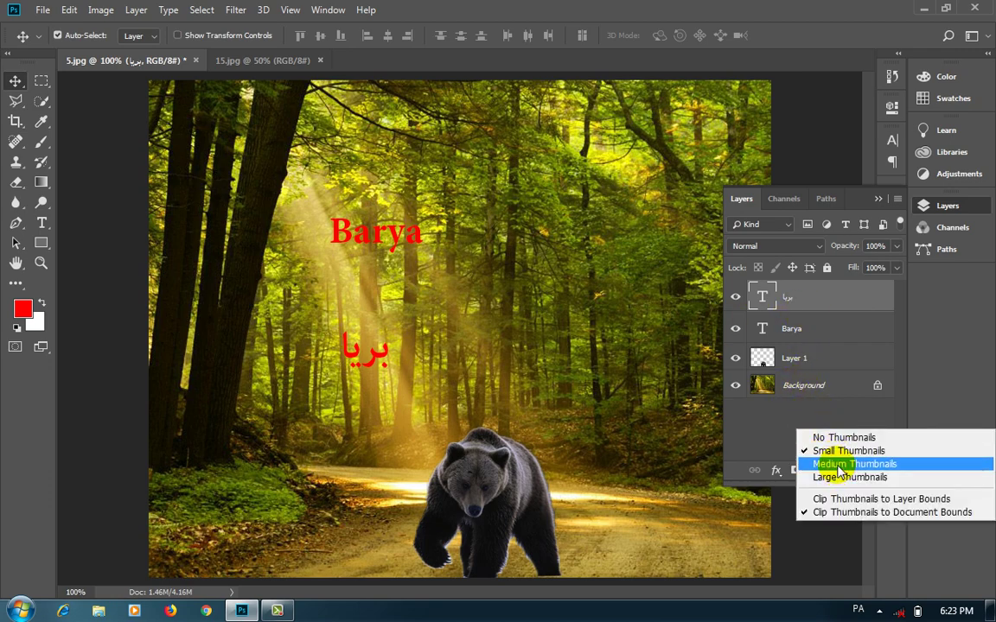
pyautogui.click(836, 477)
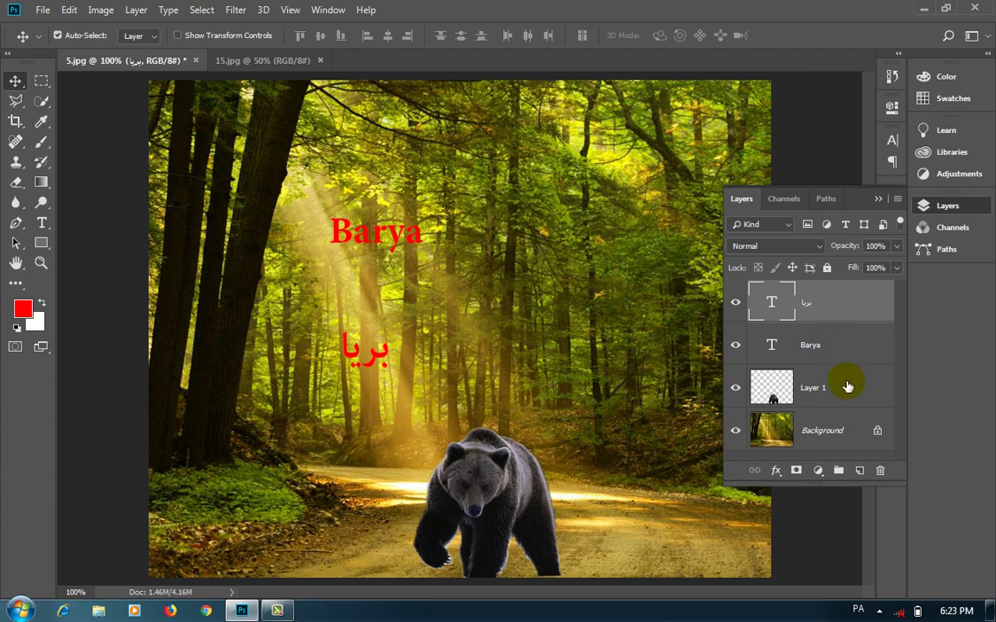
pyautogui.rightClick(833, 456)
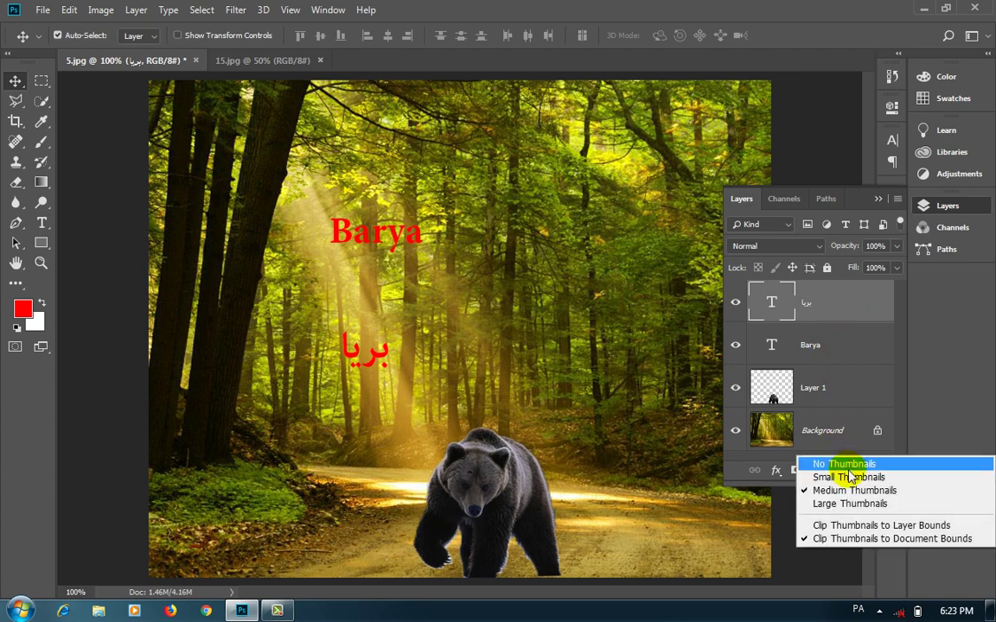
pyautogui.click(851, 477)
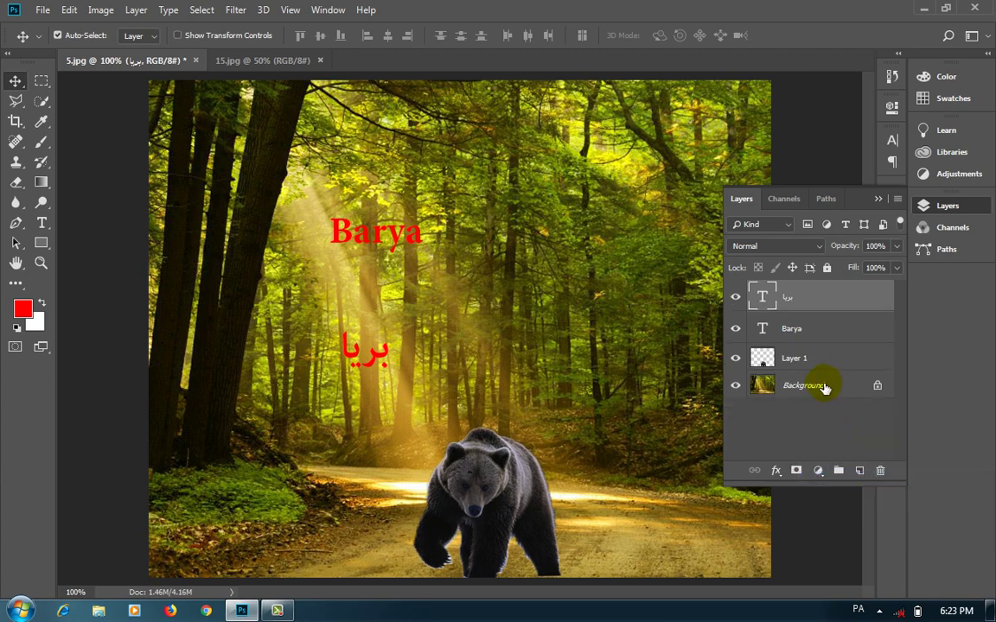
pyautogui.click(819, 332)
pyautogui.click(815, 357)
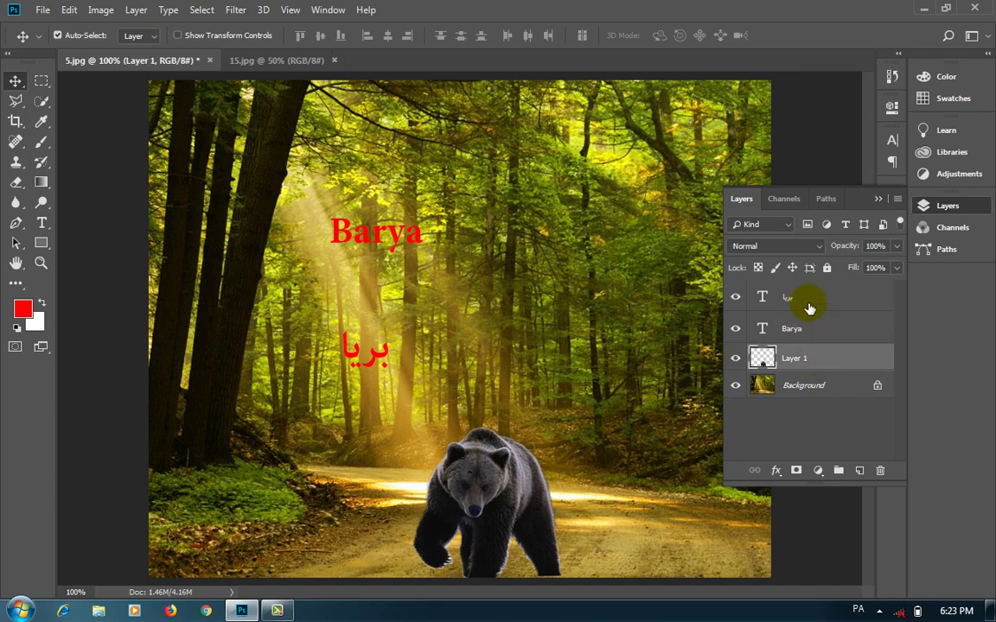
pyautogui.hotkey('alt', 'shift', ']')
# On Layer 1, paint a red test stroke with the Brush tool and undo it
pyautogui.click(795, 361)
pyautogui.click(39, 143)
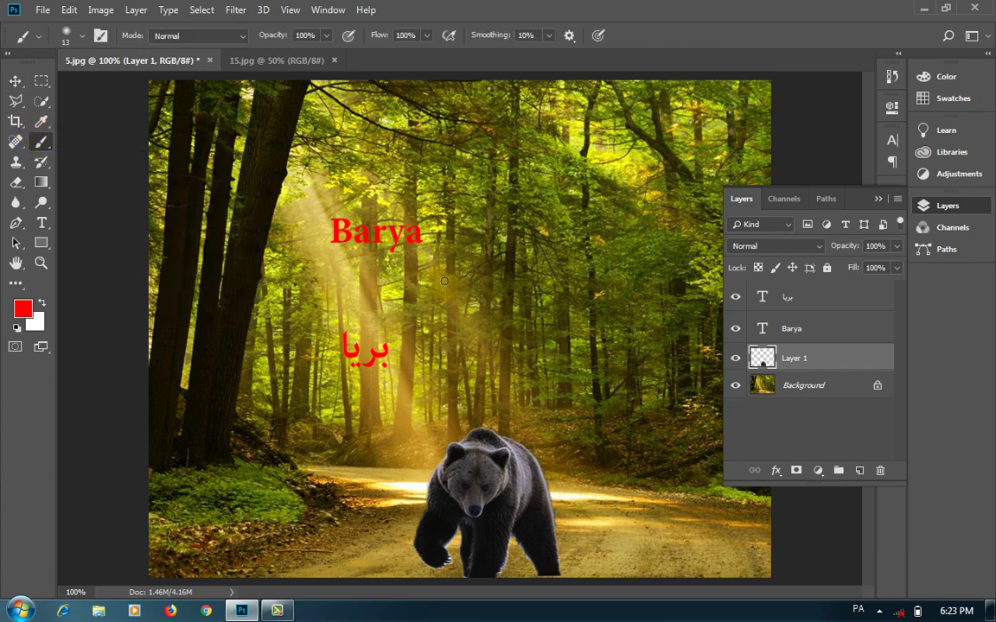
pyautogui.moveTo(444, 279); pyautogui.dragTo(560, 313)
pyautogui.hotkey('ctrl', 'z')
# Set the foreground colour to bright green 03e69e, test it with a stroke, then undo
pyautogui.click(22, 309)
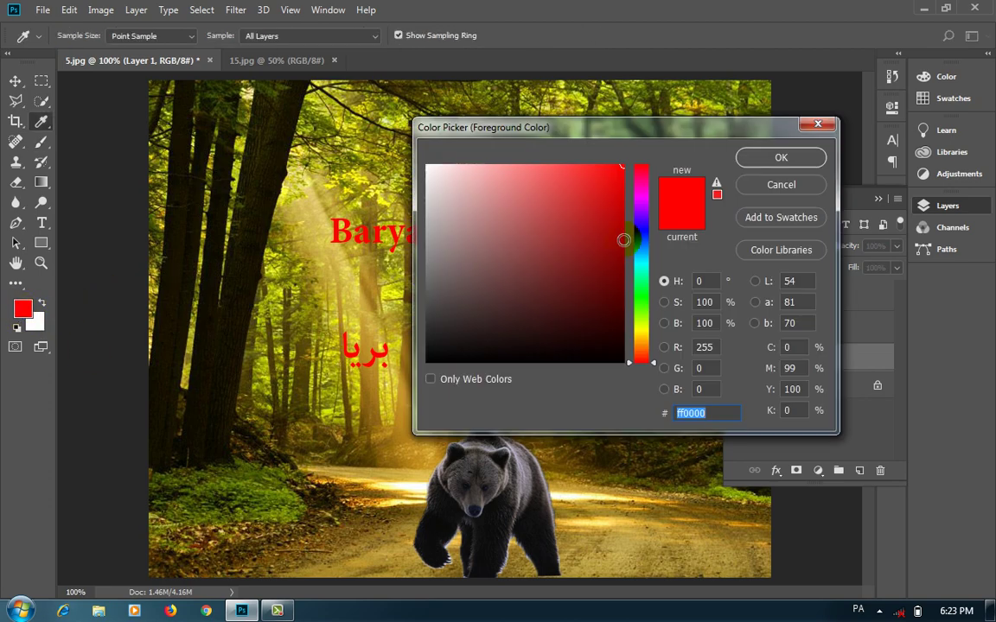
pyautogui.click(640, 274)
pyautogui.click(617, 183)
pyautogui.click(772, 158)
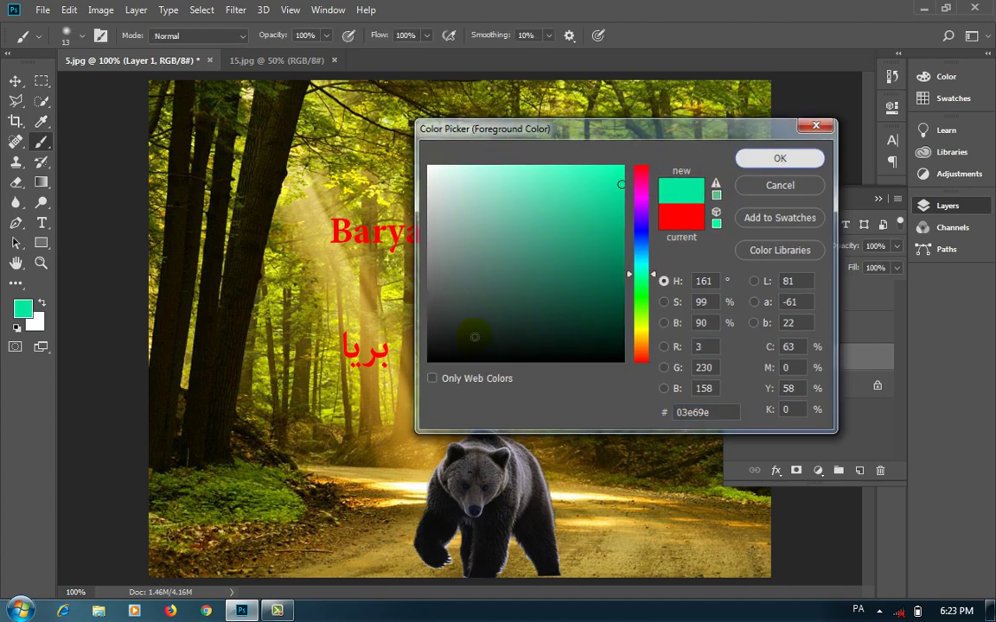
pyautogui.moveTo(505, 296); pyautogui.dragTo(612, 294)
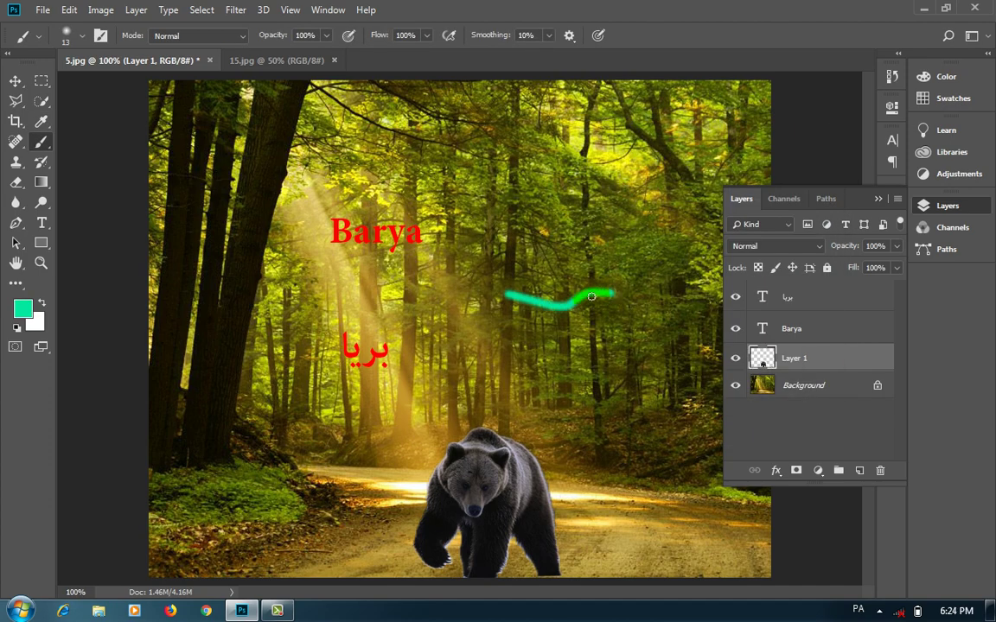
pyautogui.hotkey('ctrl', 'z')
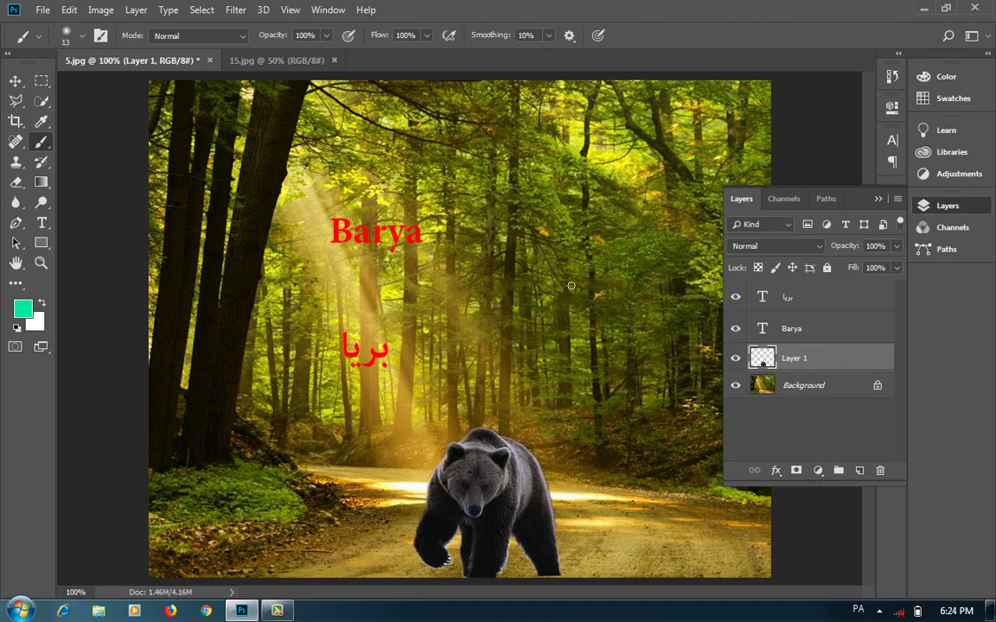
# Enlarge the brush to 127 px and paint a soft green test stroke
pyautogui.click(81, 37)
pyautogui.moveTo(94, 86); pyautogui.dragTo(142, 86)
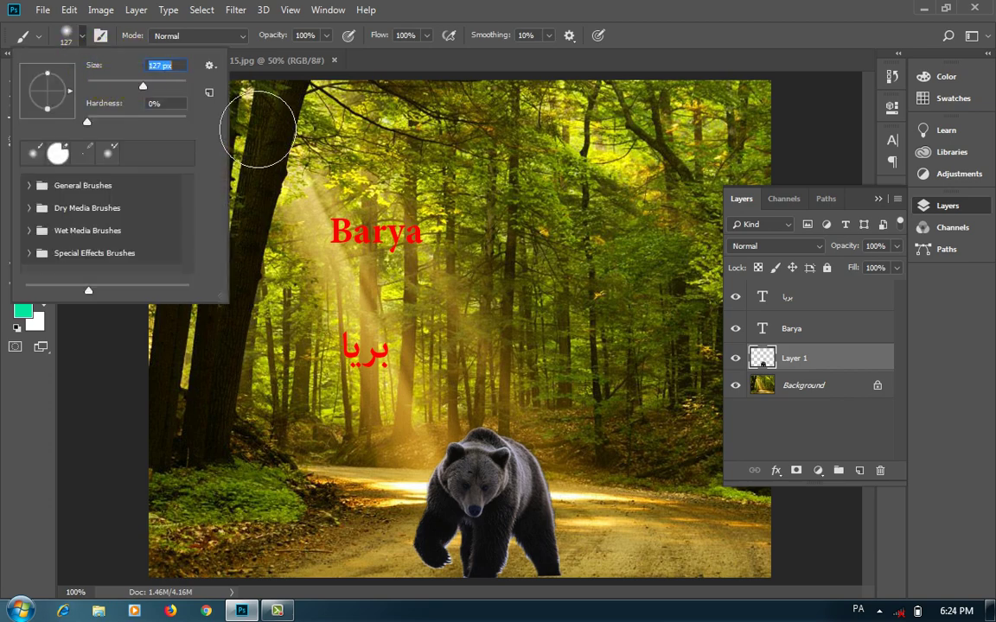
pyautogui.moveTo(489, 197); pyautogui.dragTo(609, 215)
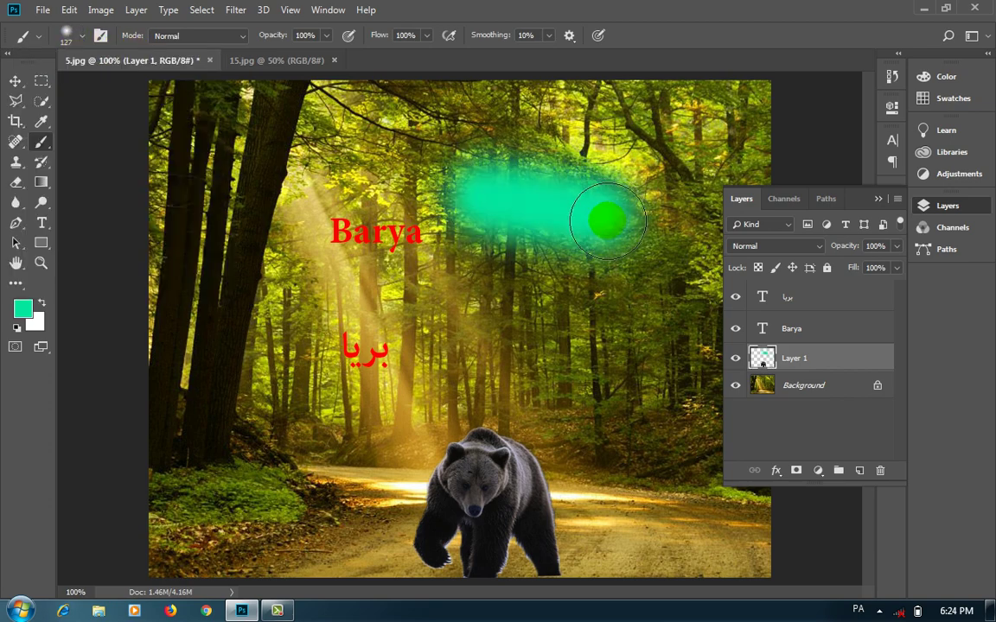
# Raise the brush hardness to 100% and paint a hard green test stroke
pyautogui.click(82, 37)
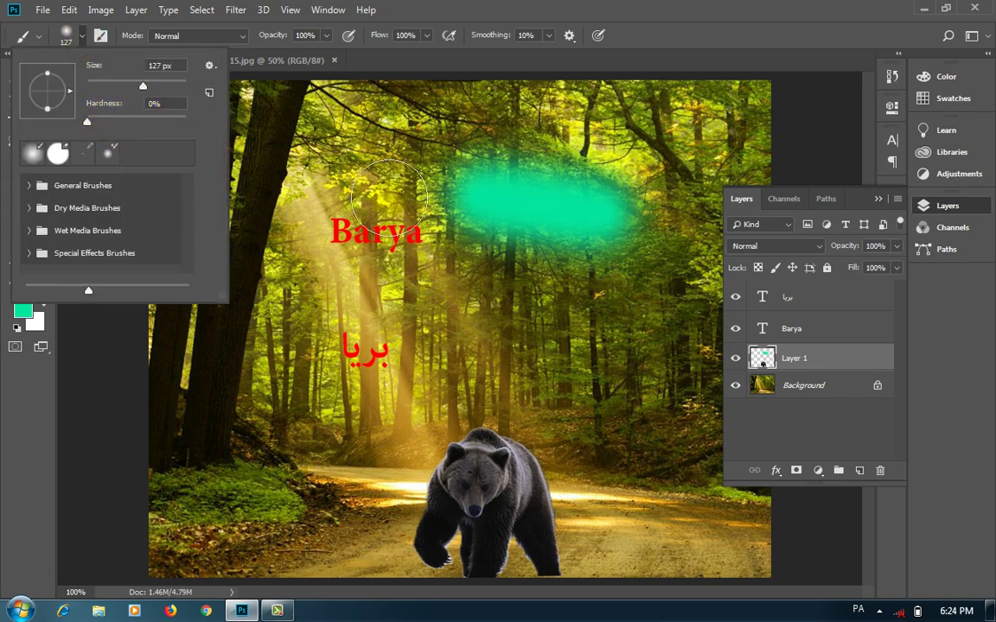
pyautogui.moveTo(468, 201)
pyautogui.mouseDown()
pyautogui.moveTo(593, 211)
pyautogui.moveTo(491, 238)
pyautogui.moveTo(480, 143)
pyautogui.moveTo(568, 202)
pyautogui.moveTo(467, 216)
pyautogui.moveTo(459, 197)
pyautogui.mouseUp()
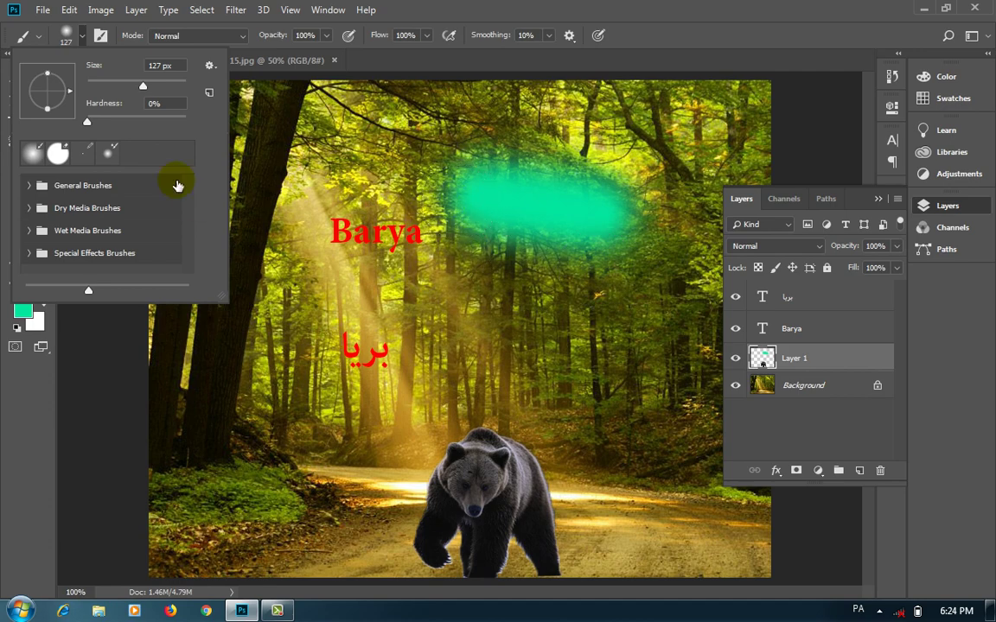
pyautogui.moveTo(87, 121); pyautogui.dragTo(185, 121)
pyautogui.moveTo(460, 323)
pyautogui.mouseDown()
pyautogui.moveTo(553, 330)
pyautogui.moveTo(604, 362)
pyautogui.moveTo(502, 296)
pyautogui.moveTo(445, 371)
pyautogui.moveTo(424, 332)
pyautogui.mouseUp()
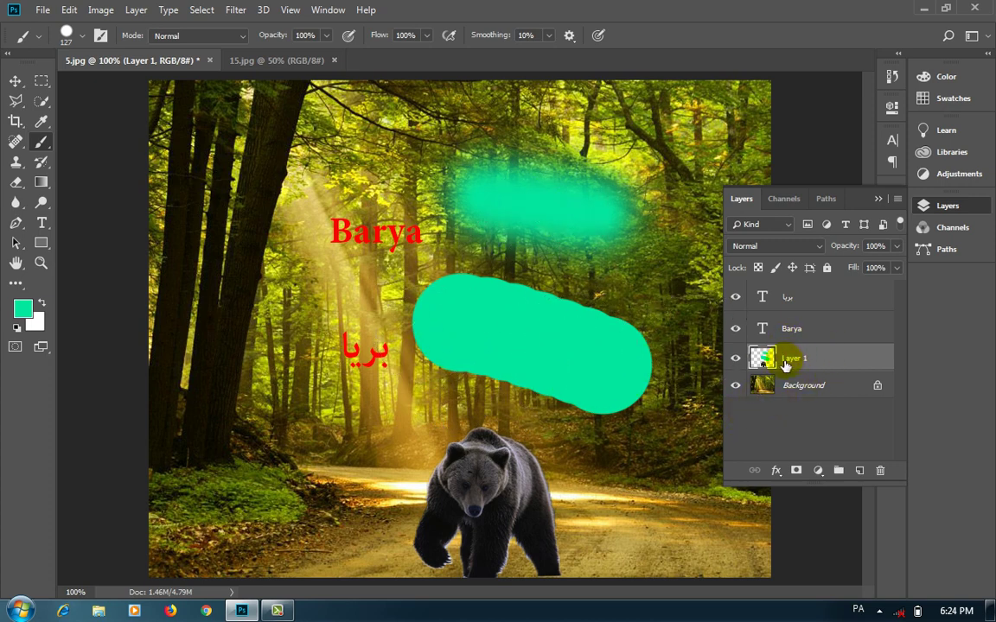
# Undo all the test strokes, briefly redoing the teal one to compare thumbnails
pyautogui.hotkey('ctrl', 'z')
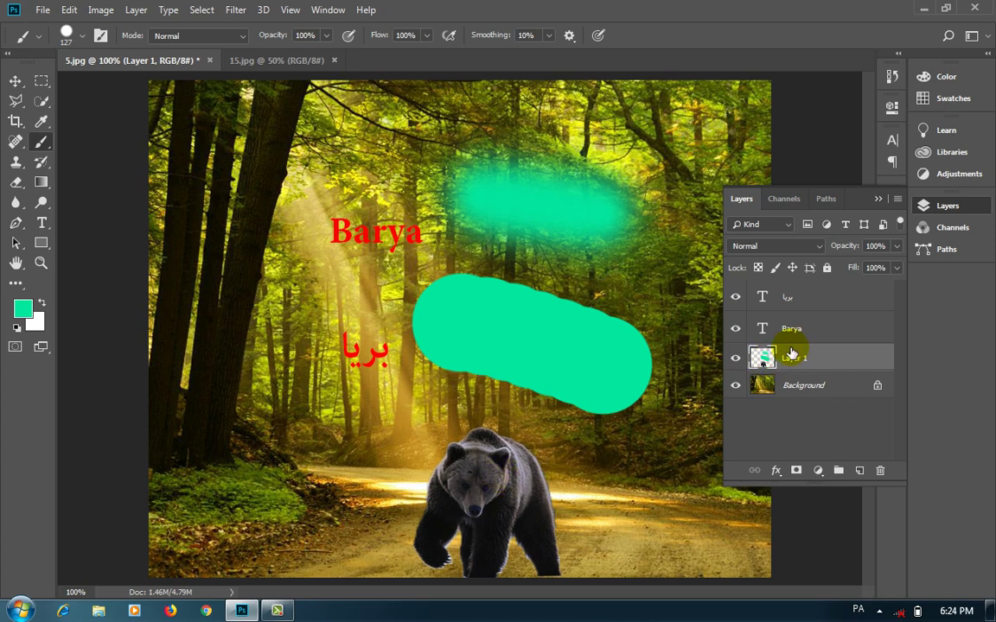
pyautogui.hotkey('ctrl', 'z')
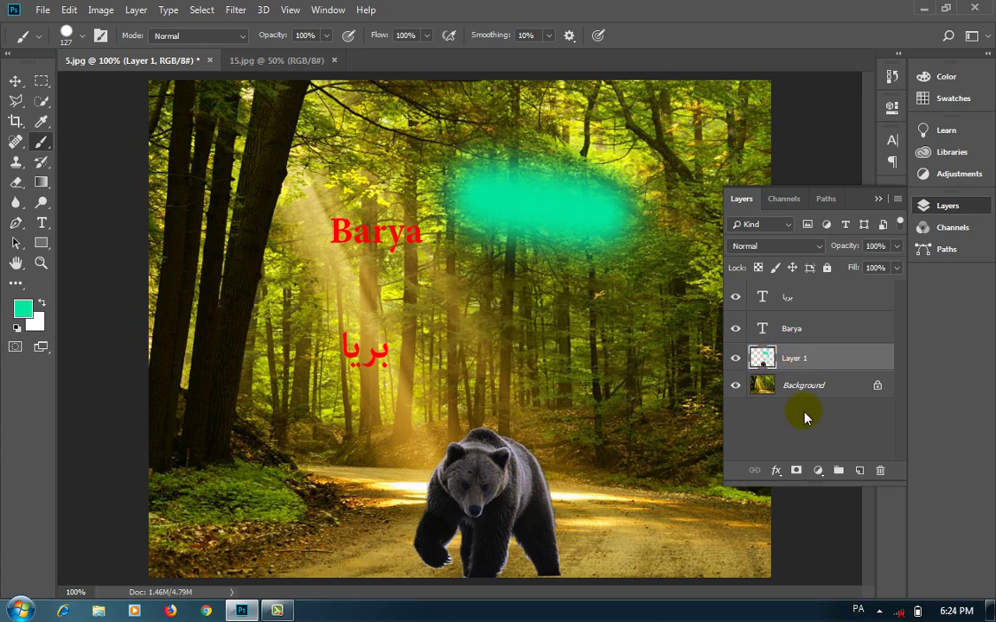
pyautogui.hotkey('ctrl', 'shift', 'z')
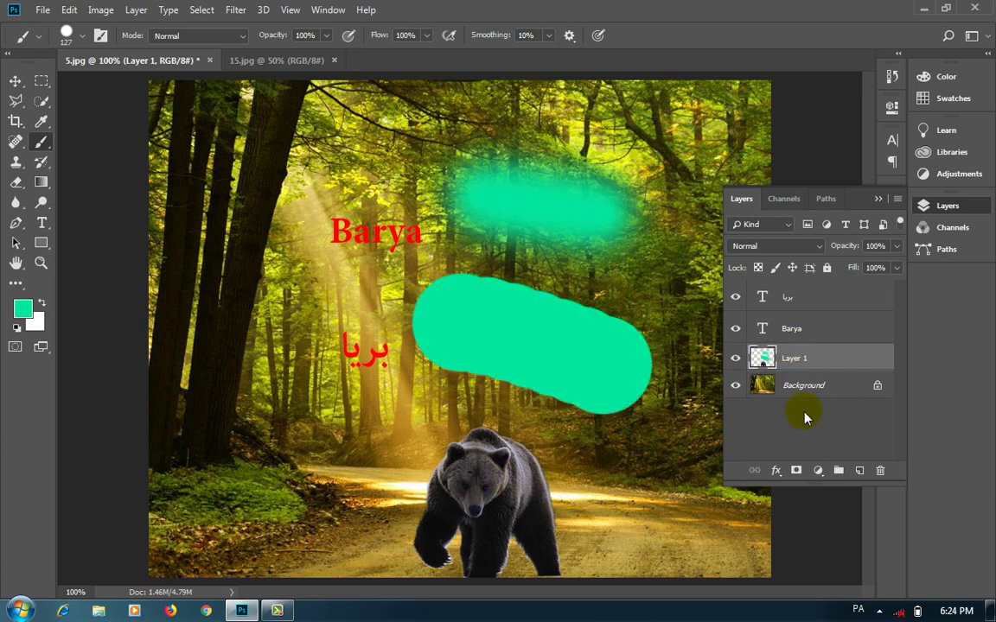
pyautogui.hotkey('ctrl', 'z')
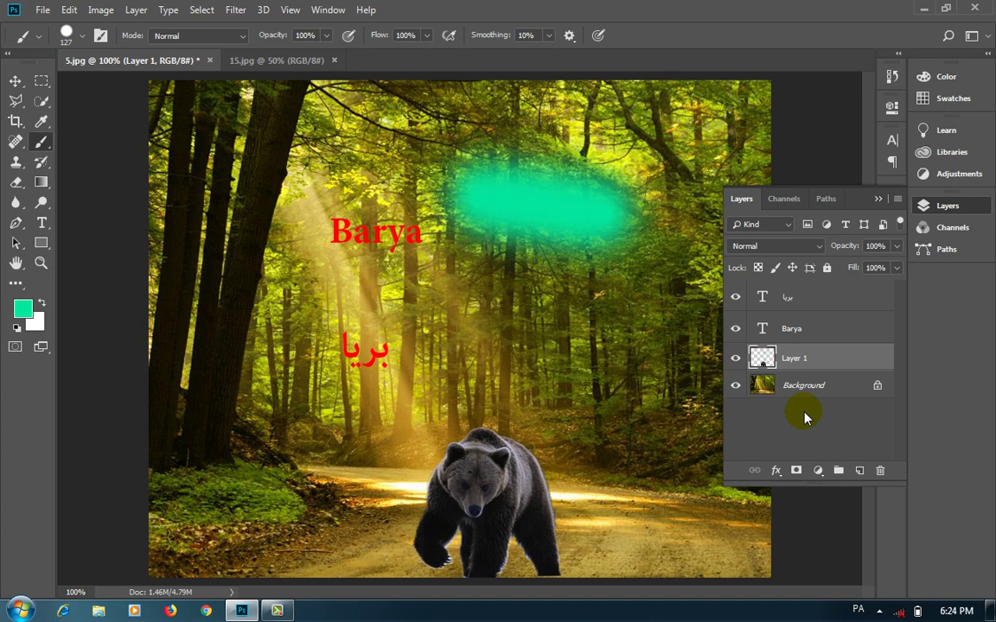
pyautogui.hotkey('ctrl', 'z')
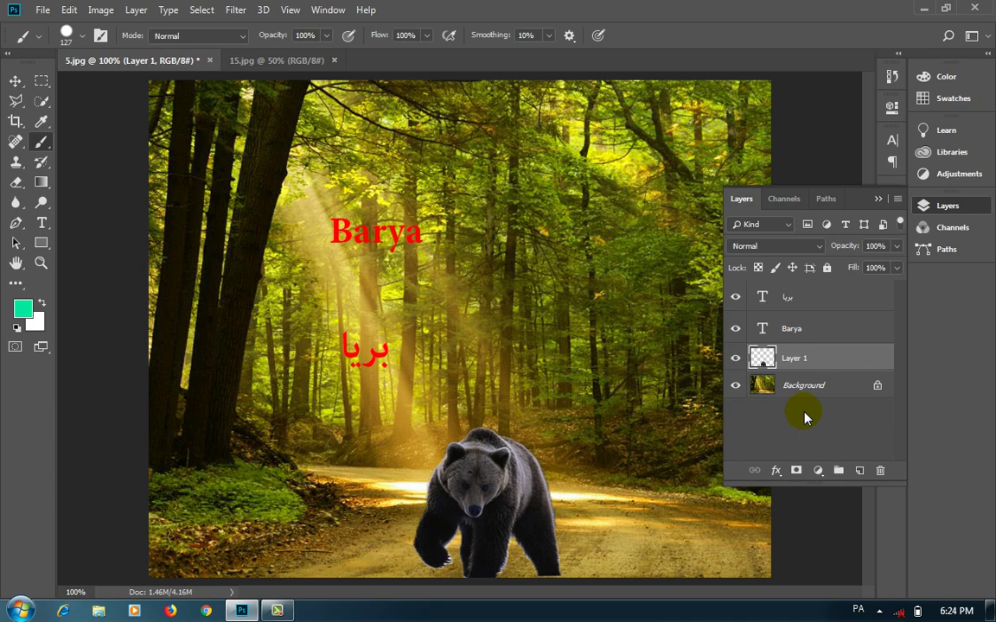
# Test Lock transparent pixels on Layer 1 by painting teal inside the bear, undoing each stroke
pyautogui.moveTo(605, 432)
pyautogui.mouseDown()
pyautogui.moveTo(522, 471)
pyautogui.moveTo(480, 471)
pyautogui.moveTo(502, 484)
pyautogui.moveTo(536, 374)
pyautogui.moveTo(515, 413)
pyautogui.mouseUp()
pyautogui.hotkey('ctrl', 'z')
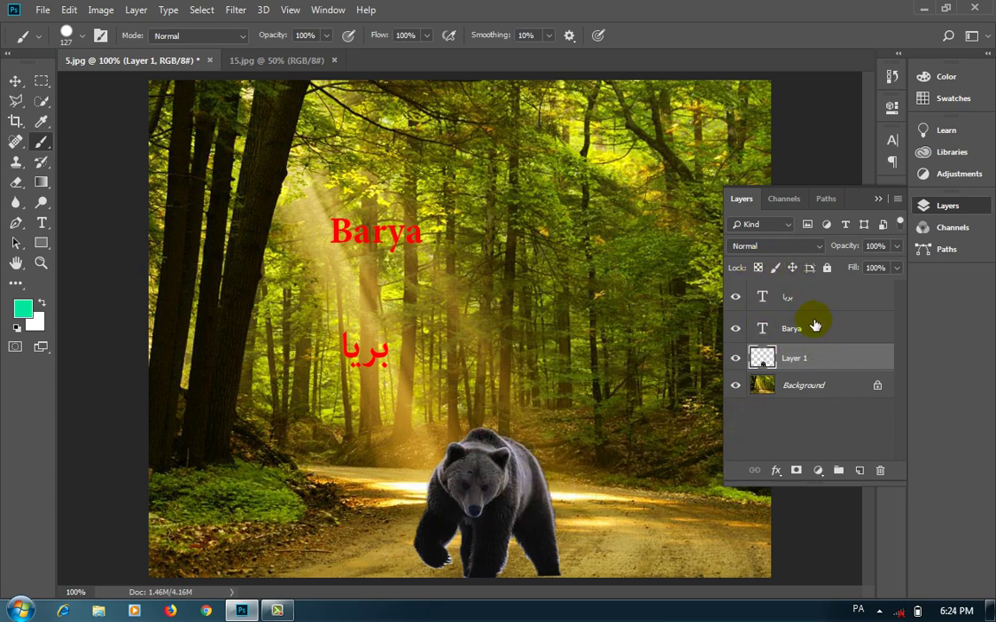
pyautogui.click(758, 268)
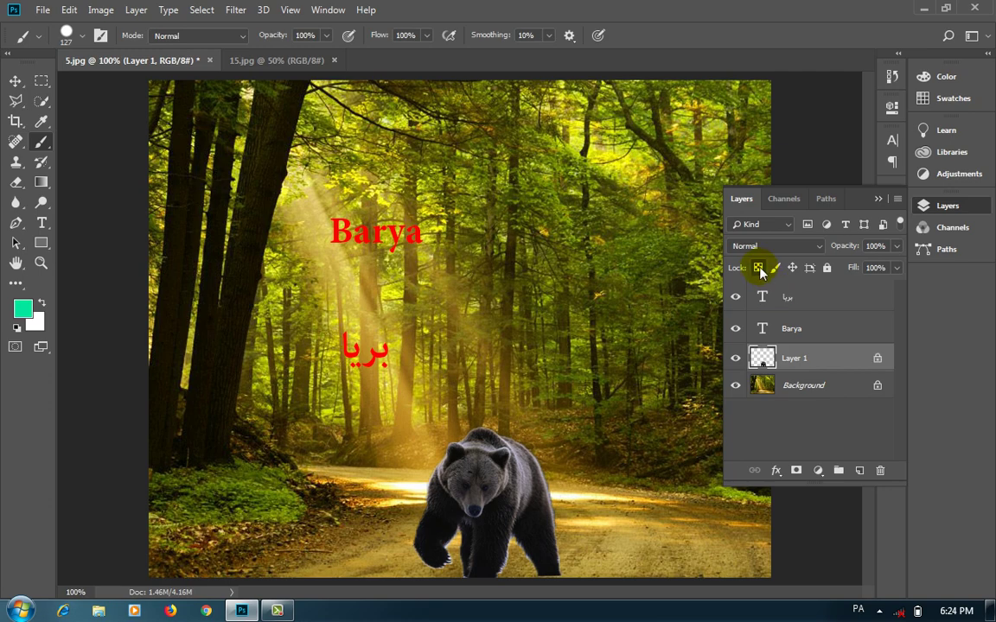
pyautogui.moveTo(518, 451)
pyautogui.mouseDown()
pyautogui.moveTo(491, 450)
pyautogui.moveTo(450, 521)
pyautogui.moveTo(574, 490)
pyautogui.moveTo(394, 533)
pyautogui.moveTo(469, 519)
pyautogui.moveTo(550, 477)
pyautogui.mouseUp()
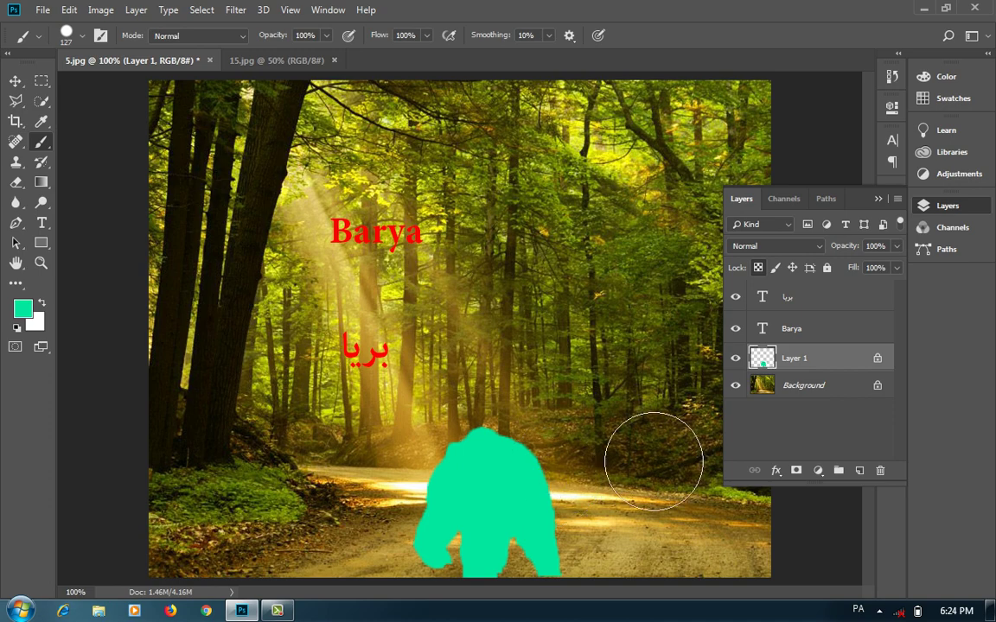
pyautogui.hotkey('ctrl', 'alt', 'z')
pyautogui.hotkey('ctrl', 'alt', 'z')
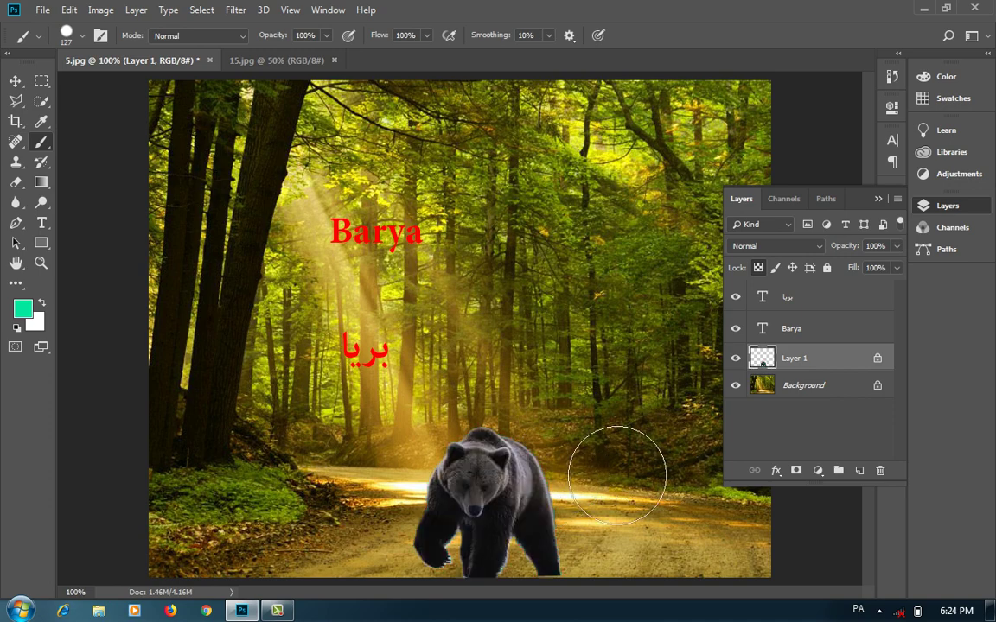
pyautogui.click(759, 268)
# Test Lock image pixels with a Background stroke, then replace it with Lock position on Layer 1
pyautogui.click(776, 269)
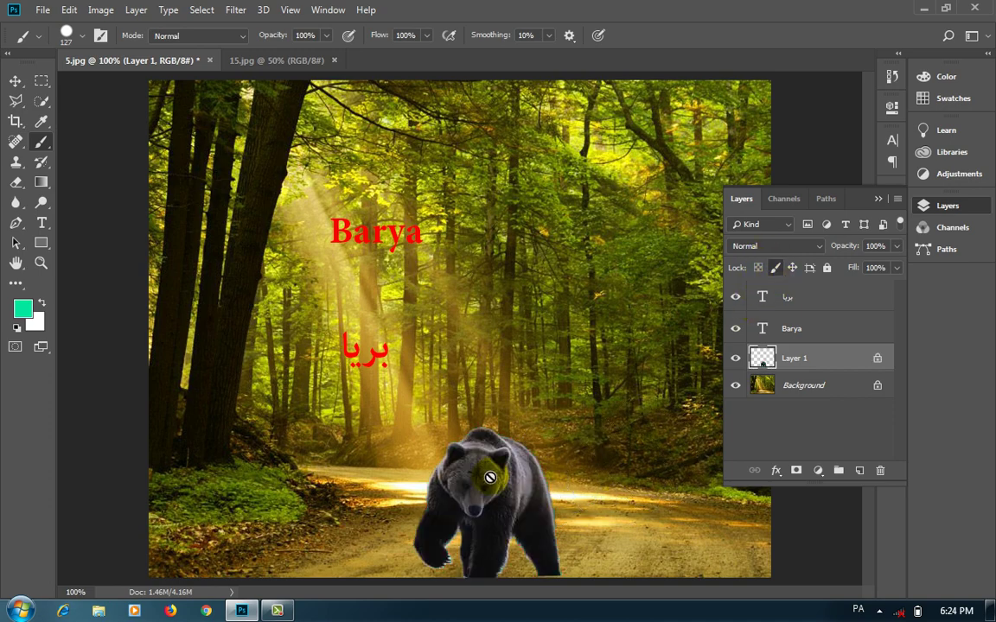
pyautogui.click(812, 385)
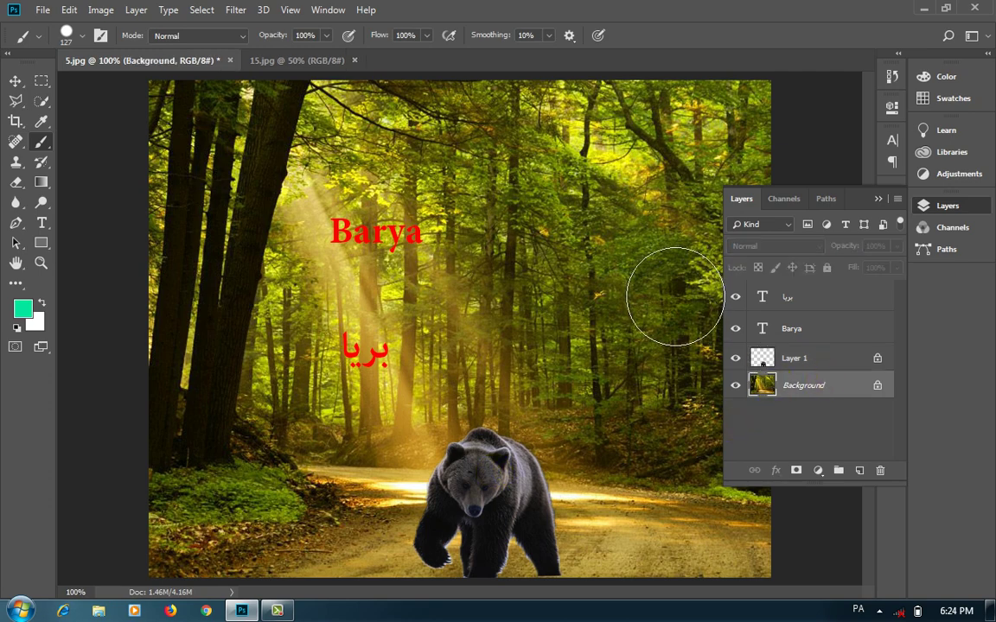
pyautogui.moveTo(670, 290); pyautogui.dragTo(626, 329)
pyautogui.hotkey('ctrl', 'z')
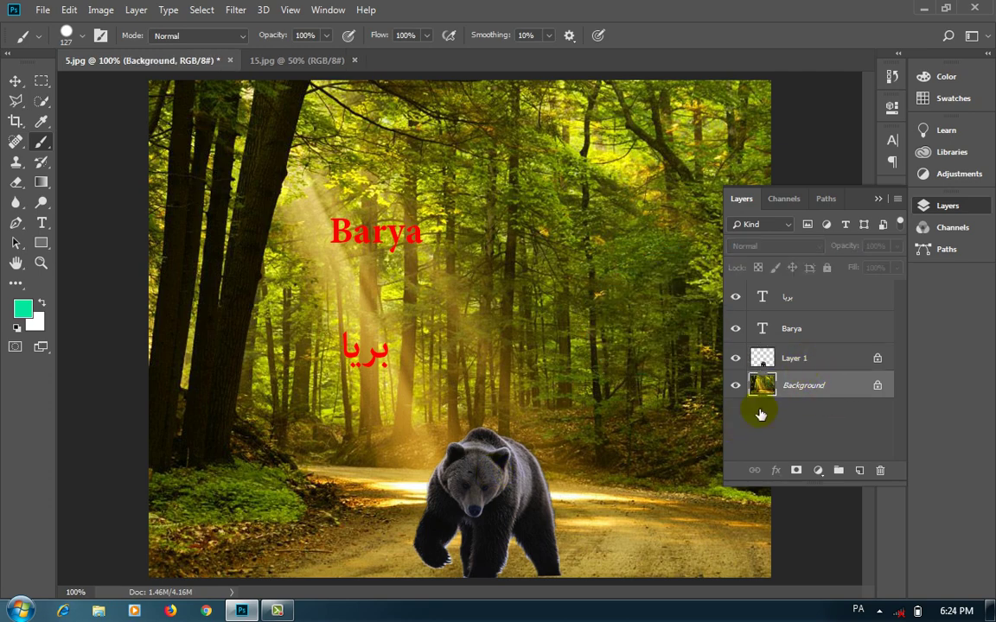
pyautogui.click(794, 358)
pyautogui.click(774, 269)
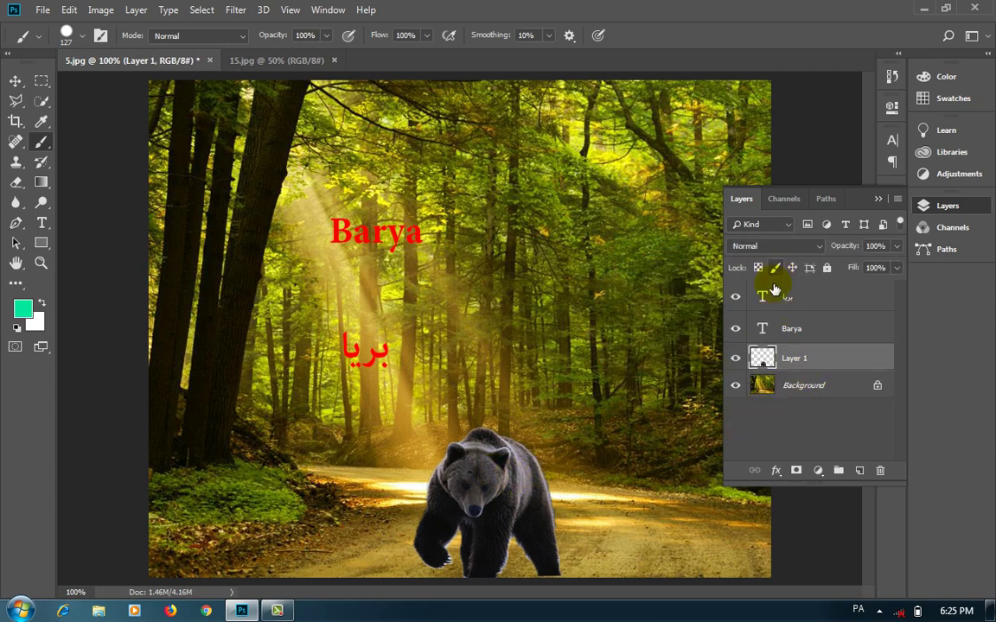
pyautogui.click(792, 268)
# Move the Arabic text up and slightly left with the Move tool
pyautogui.click(16, 82)
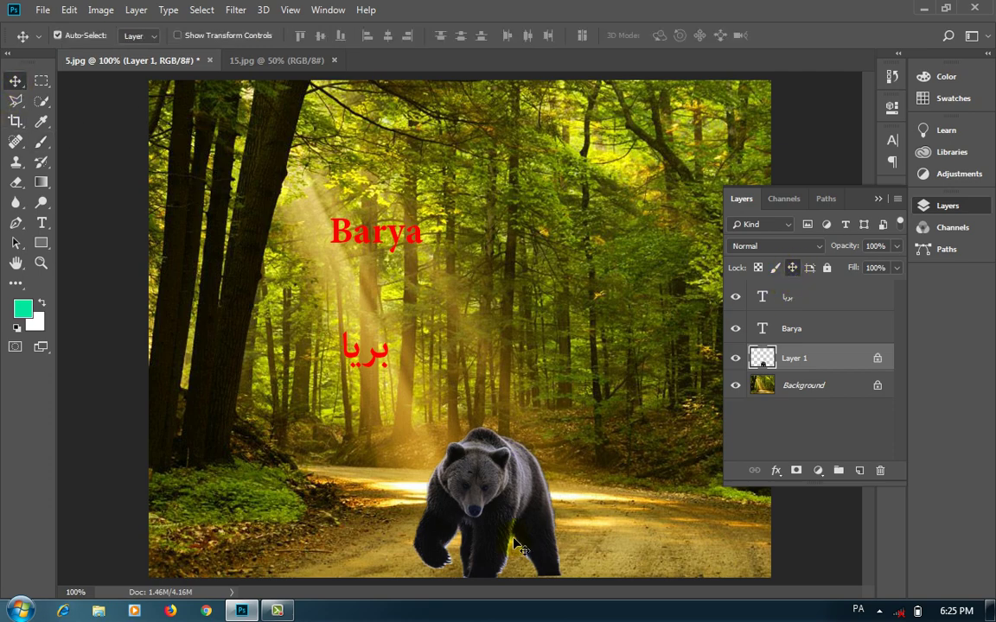
pyautogui.click(445, 393)
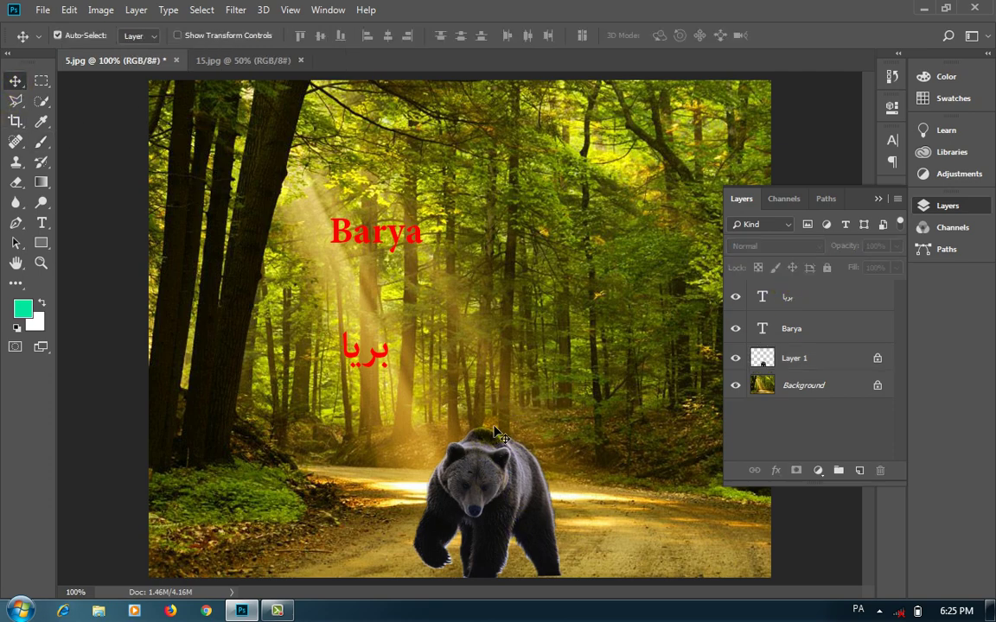
pyautogui.click(778, 357)
pyautogui.moveTo(354, 350); pyautogui.dragTo(345, 324)
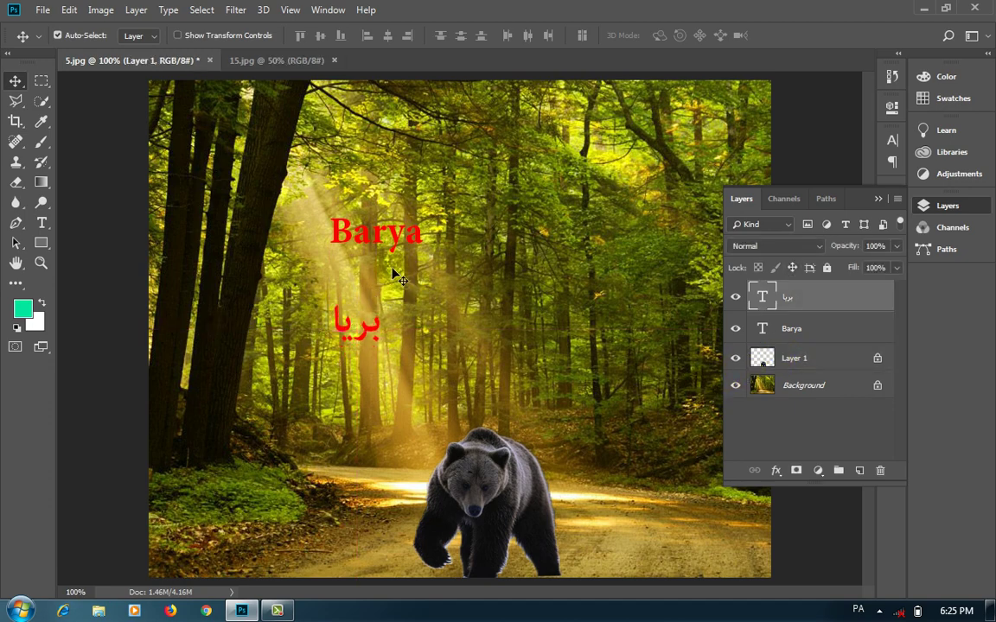
pyautogui.click(783, 421)
# Remove Layer 1's position lock, then turn Lock All on, test it, and off
pyautogui.click(876, 360)
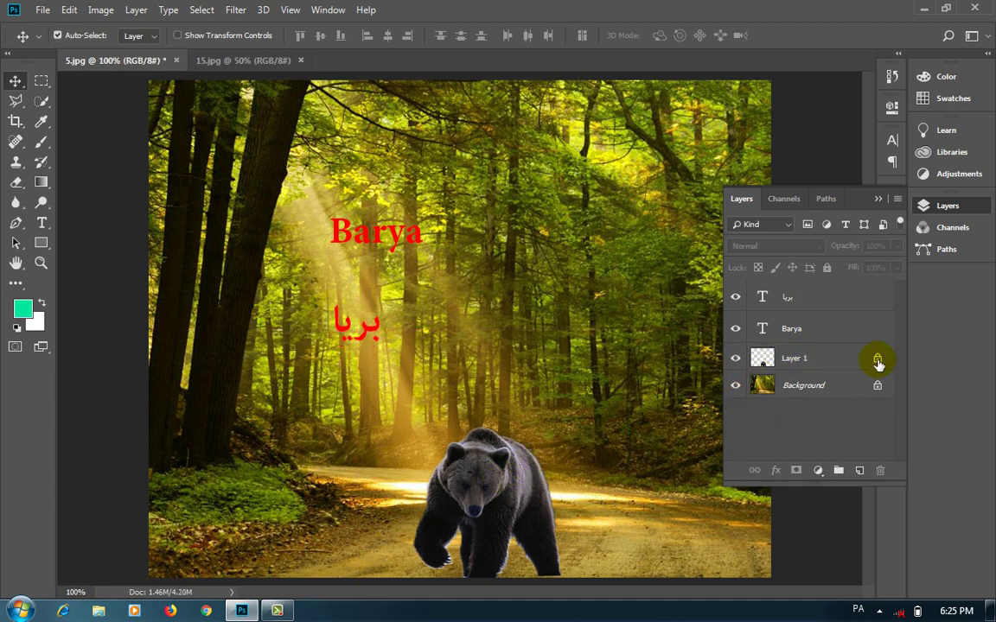
pyautogui.click(876, 367)
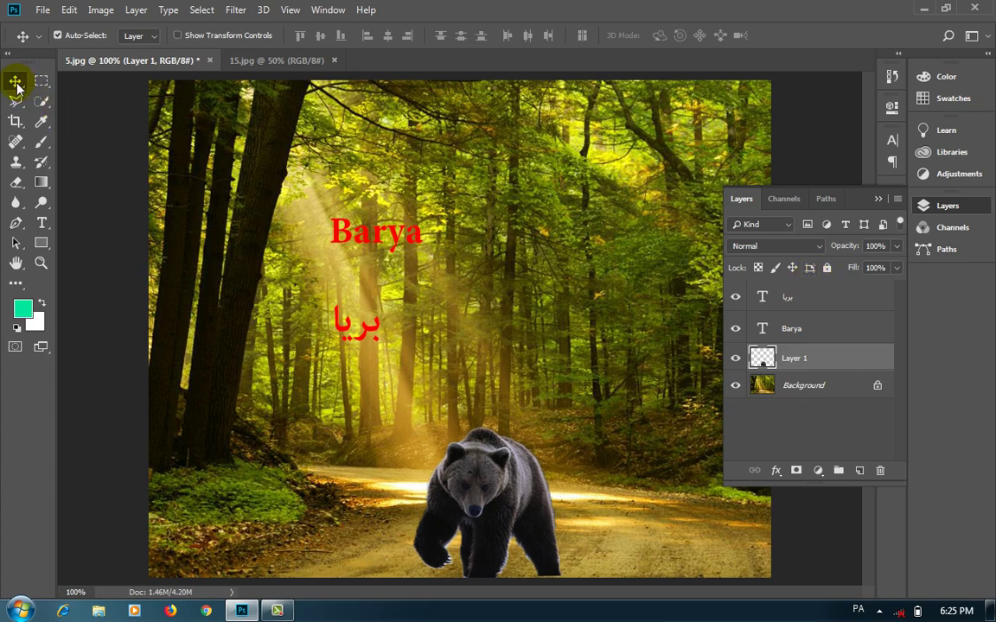
pyautogui.rightClick(15, 82)
pyautogui.click(826, 268)
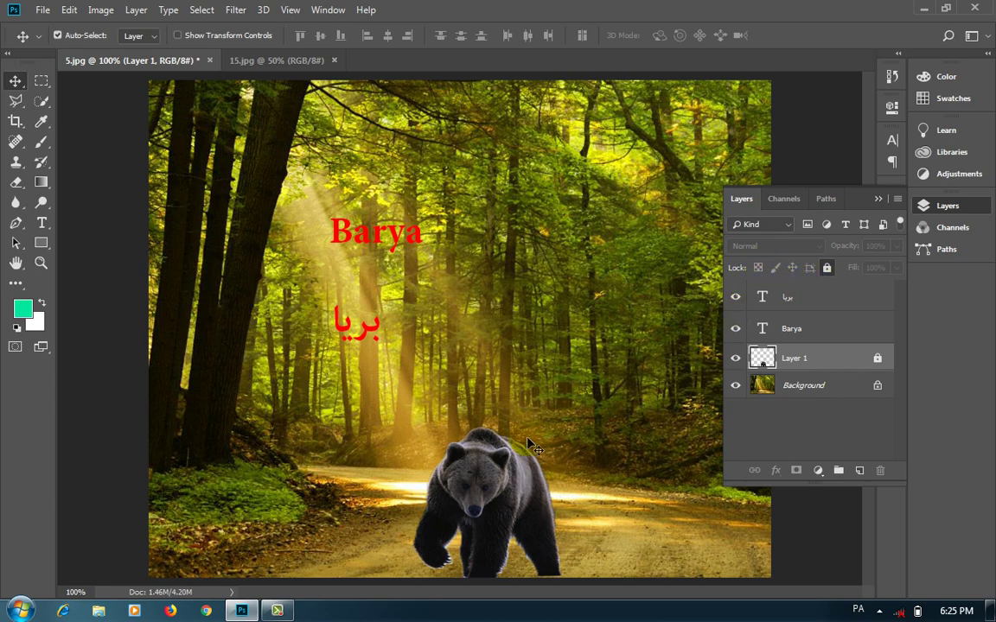
pyautogui.click(519, 478)
pyautogui.click(826, 267)
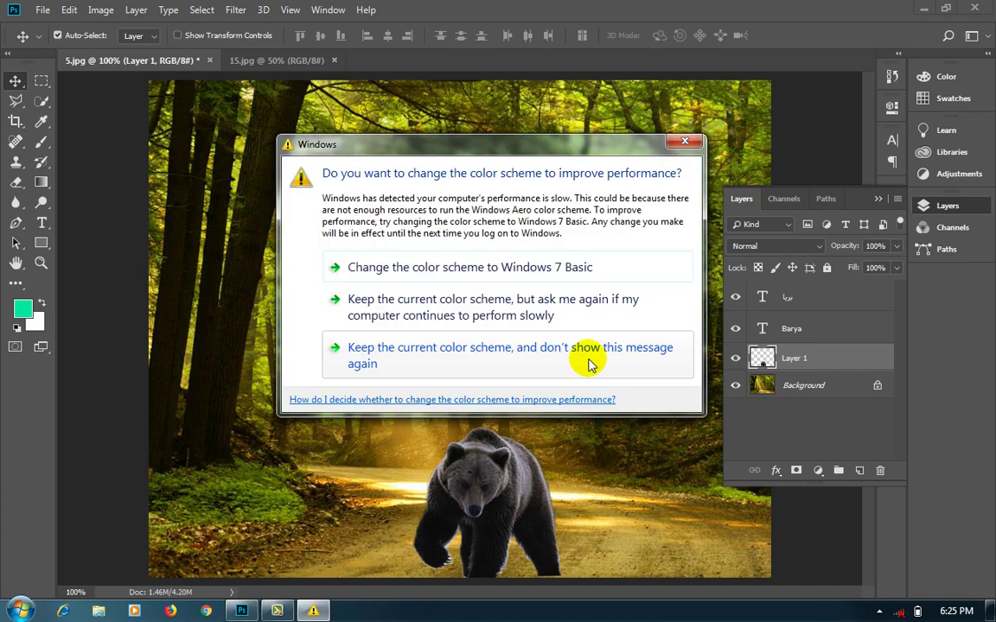
# Dismiss the Windows colour-scheme prompt by clicking back into Photoshop
pyautogui.click(579, 41)
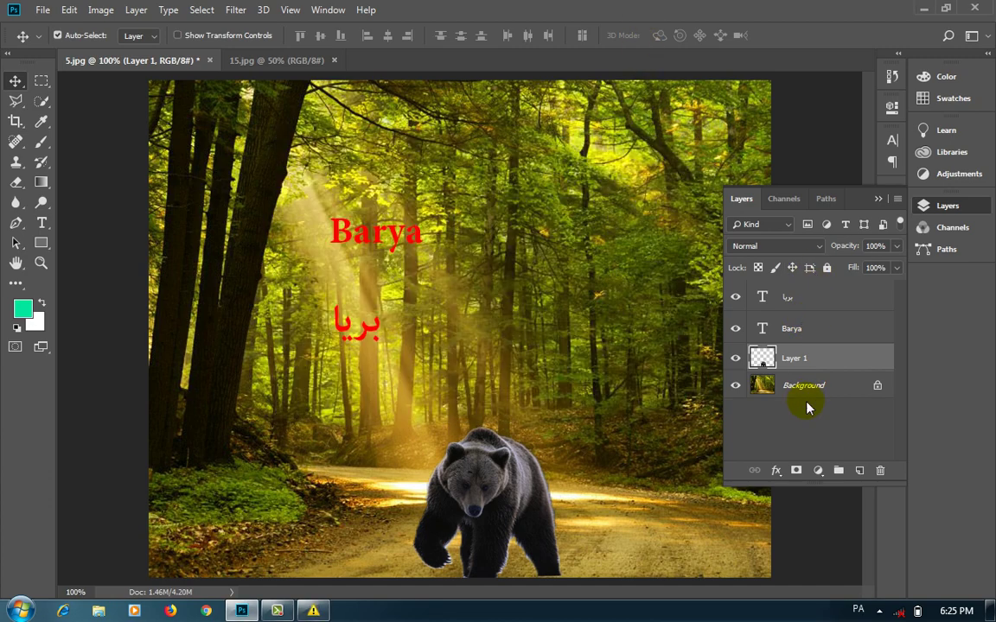
pyautogui.hotkey('alt', 'shift')
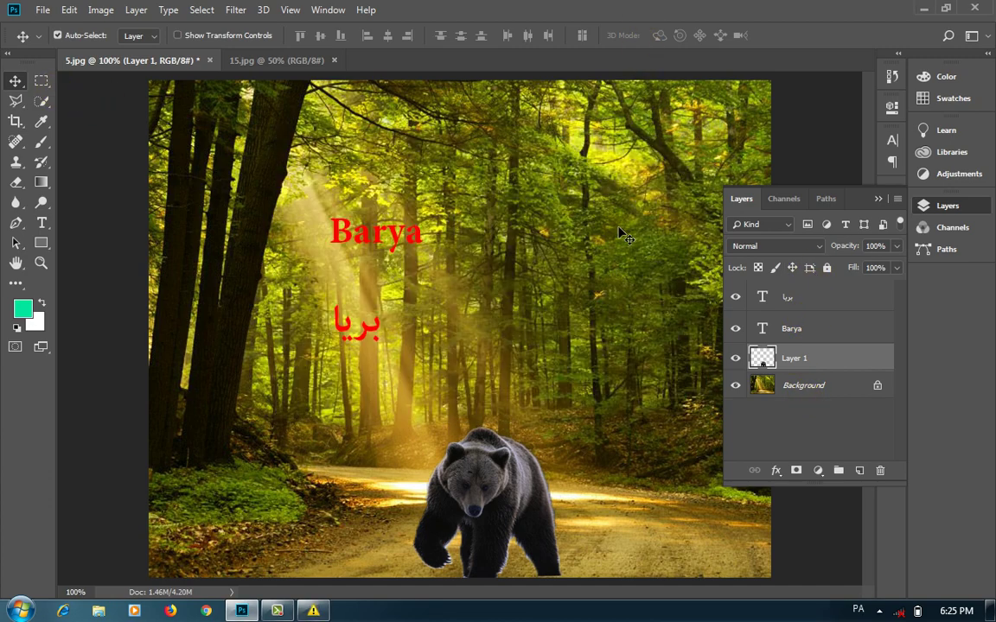